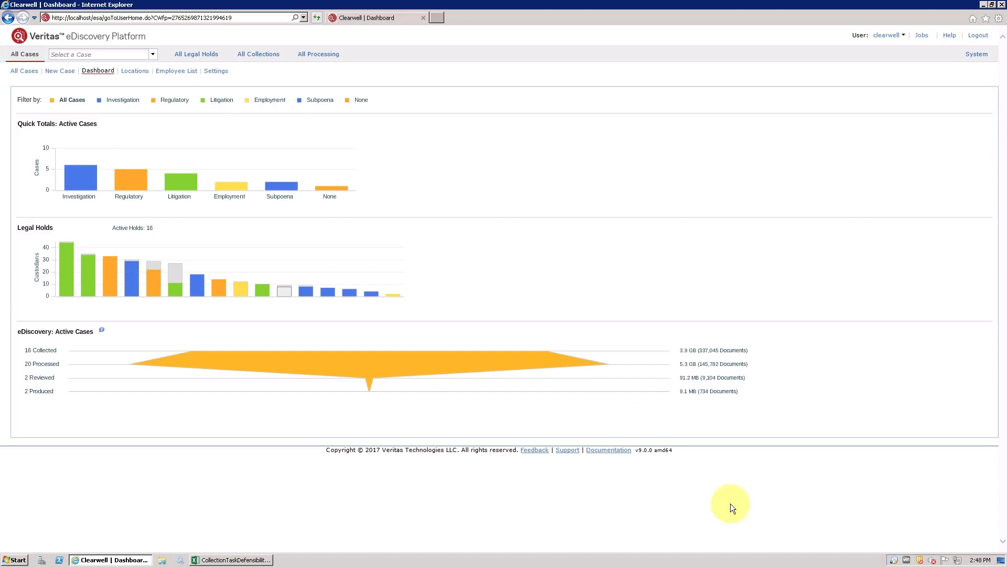
Open the SEC v Tamas Corp case and go to its Collections area.
{"action": "left_click", "coordinate": [153, 54]}
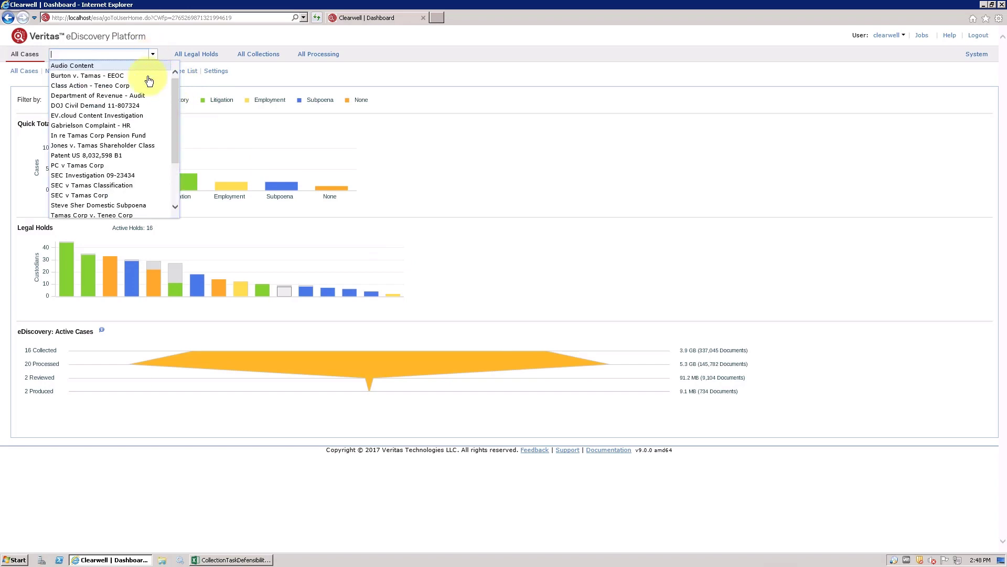
{"action": "left_click", "coordinate": [96, 196]}
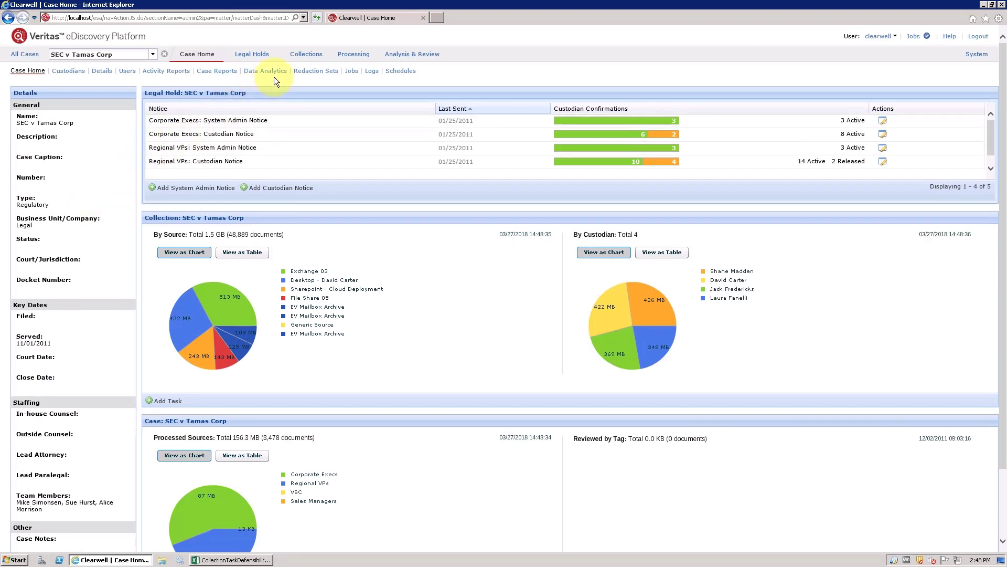
{"action": "left_click", "coordinate": [304, 56]}
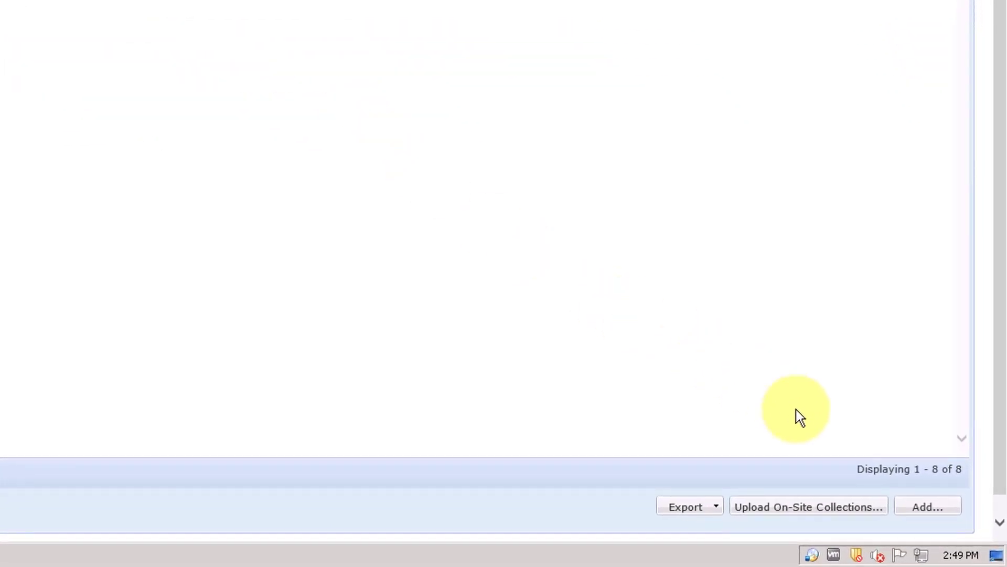
Add a new collection task using the File Share 05 (Regional Office Shares) source.
{"action": "left_click", "coordinate": [928, 506]}
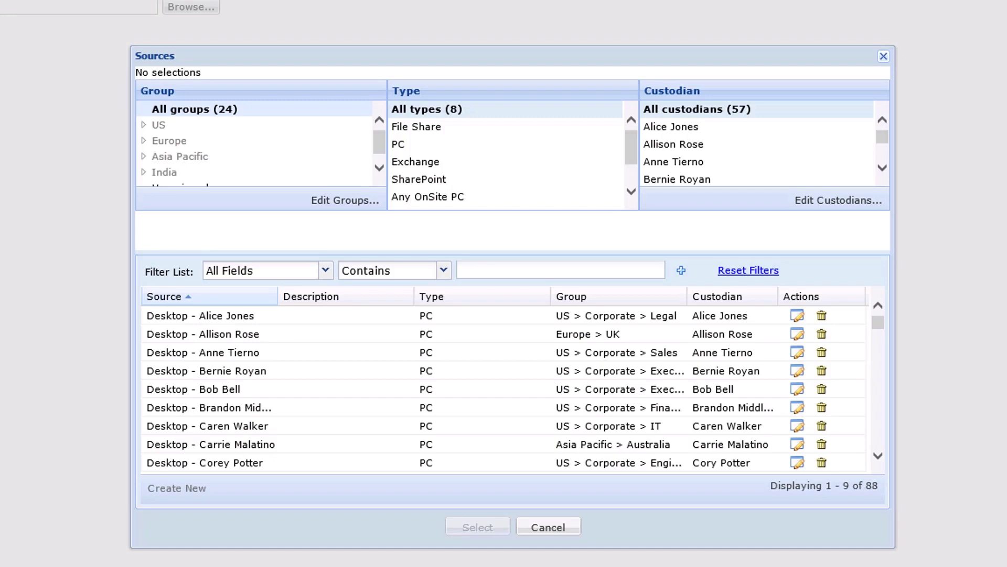
{"action": "left_click", "coordinate": [437, 138]}
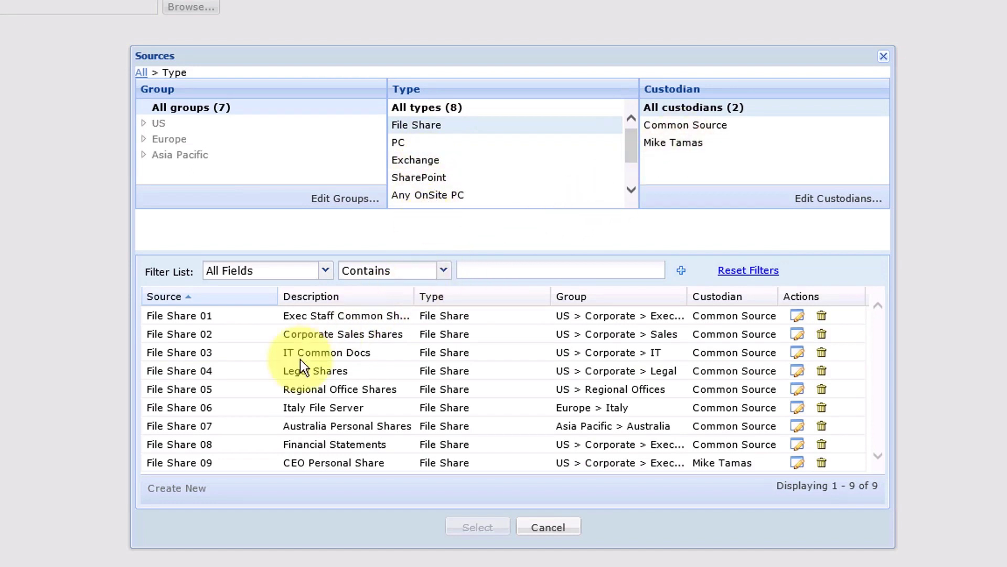
{"action": "left_click", "coordinate": [239, 393]}
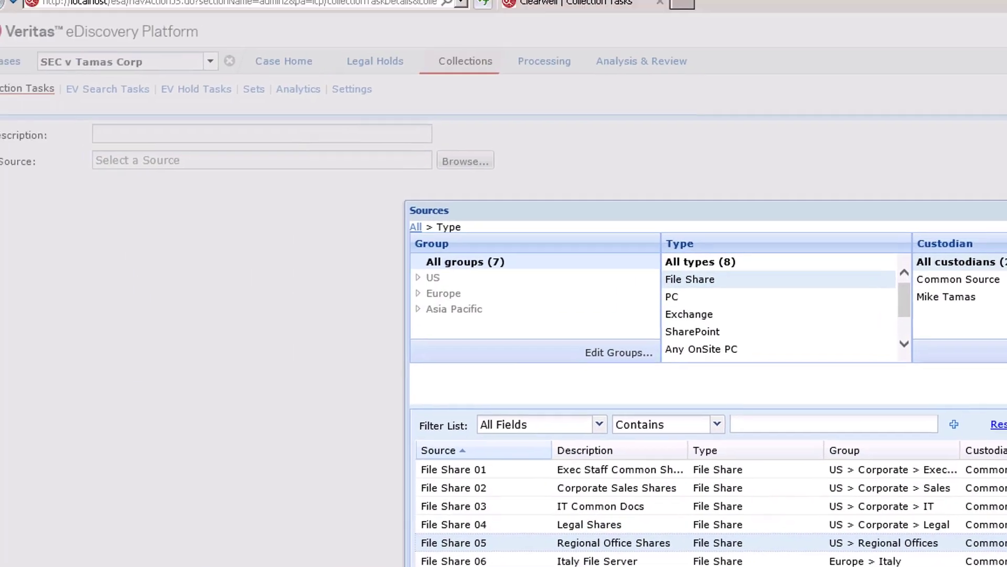
{"action": "left_click", "coordinate": [485, 528]}
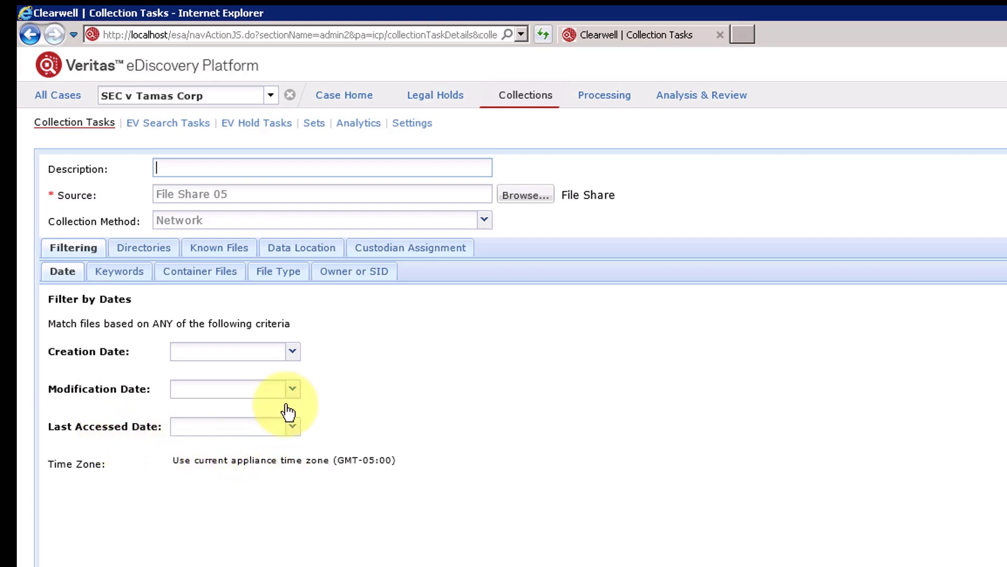
Filter by creation date: dates between 03/01/2018 and today, 03/27/2018.
{"action": "left_click", "coordinate": [296, 356]}
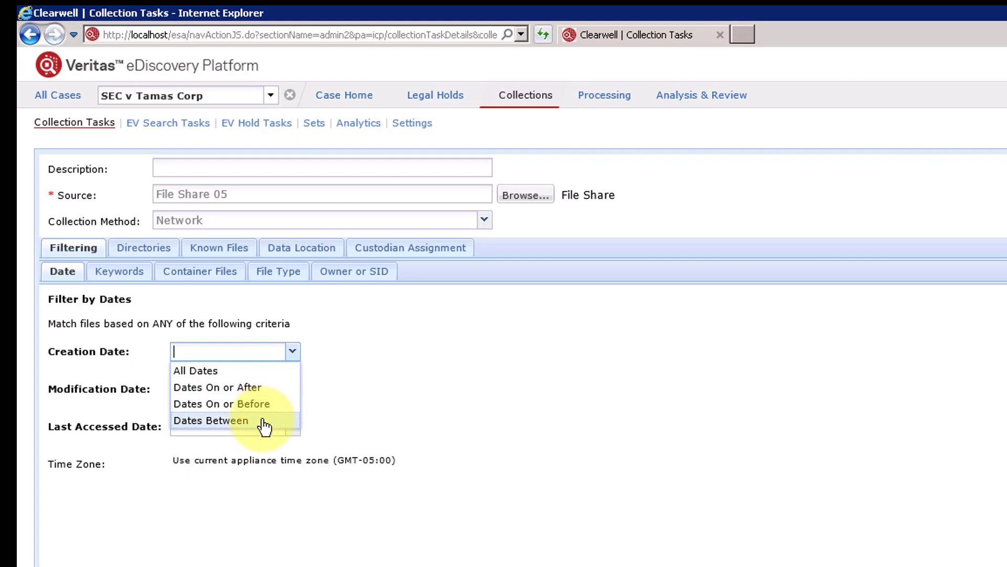
{"action": "left_click", "coordinate": [234, 423]}
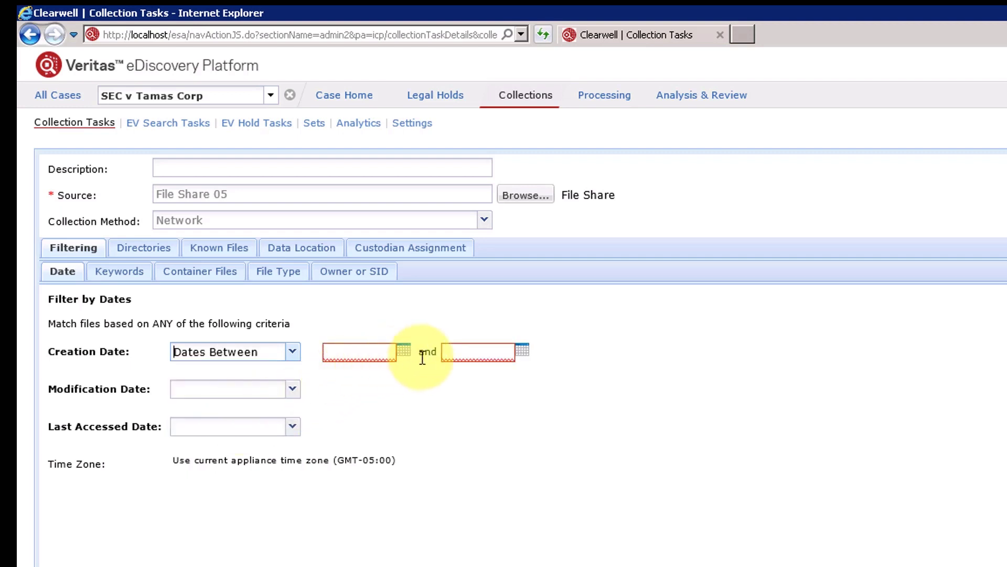
{"action": "left_click", "coordinate": [403, 352]}
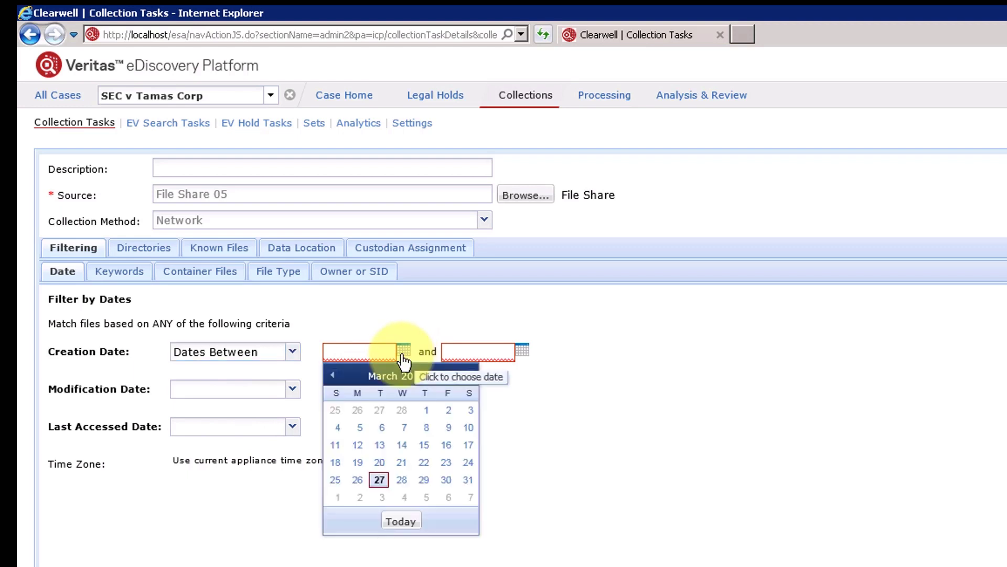
{"action": "left_click", "coordinate": [426, 410]}
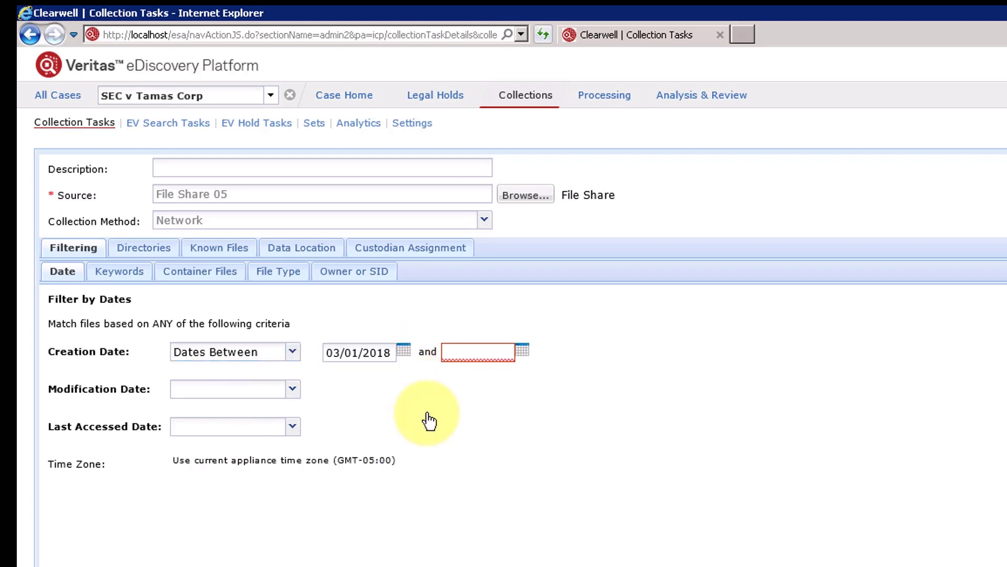
{"action": "left_click", "coordinate": [522, 350]}
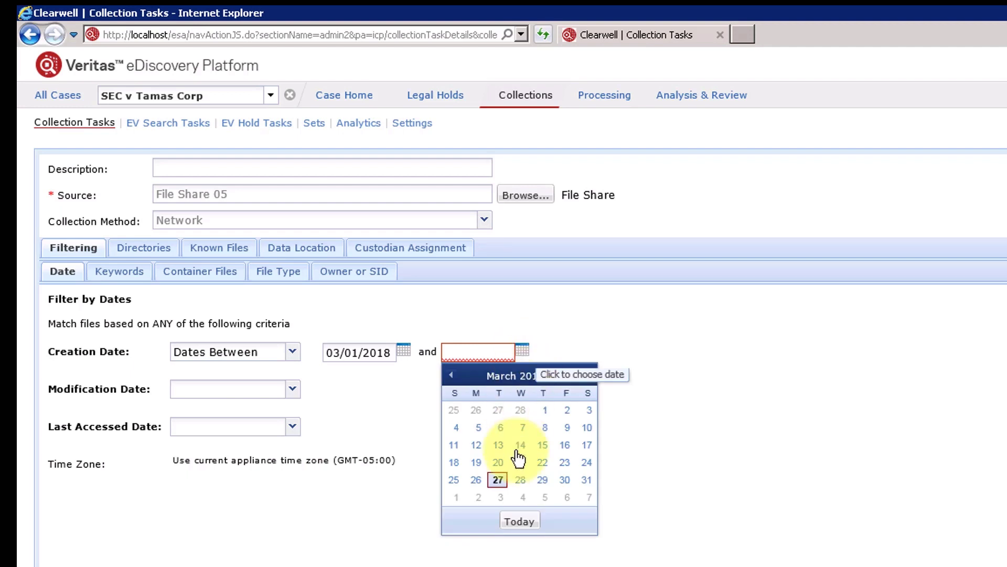
{"action": "left_click", "coordinate": [519, 522]}
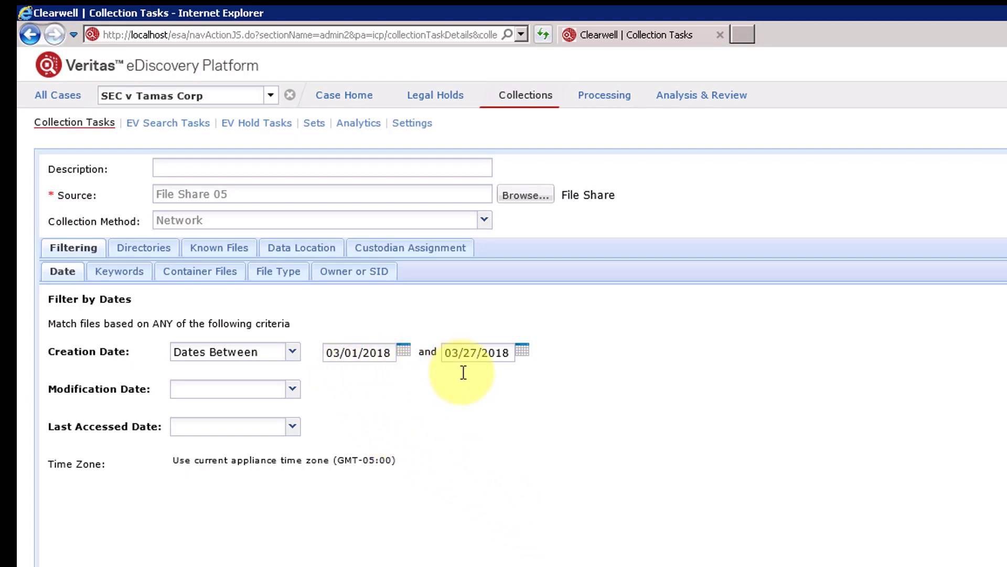
Review the Keywords, Container Files, File Type and Owner or SID filter options.
{"action": "left_click", "coordinate": [105, 278]}
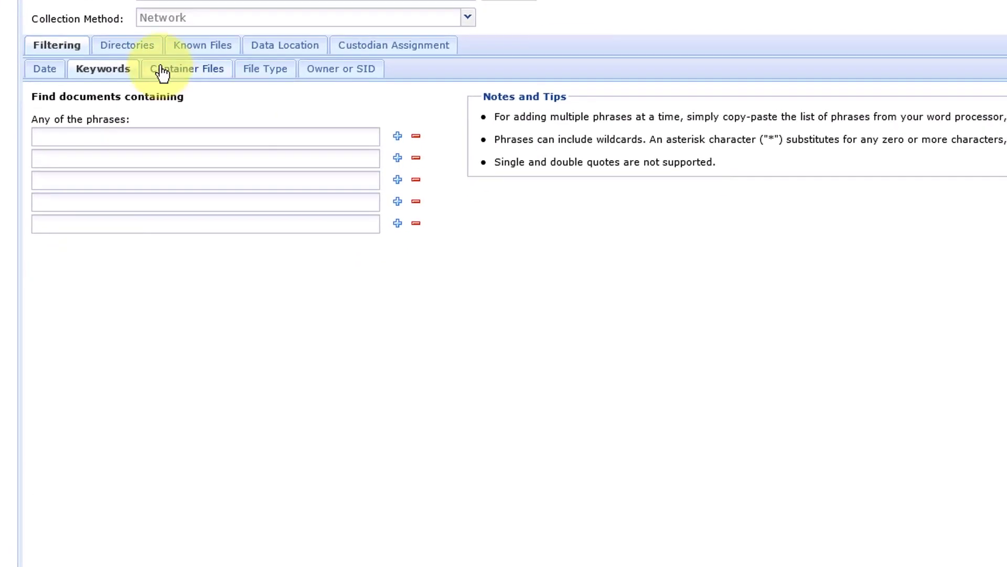
{"action": "left_click", "coordinate": [180, 274]}
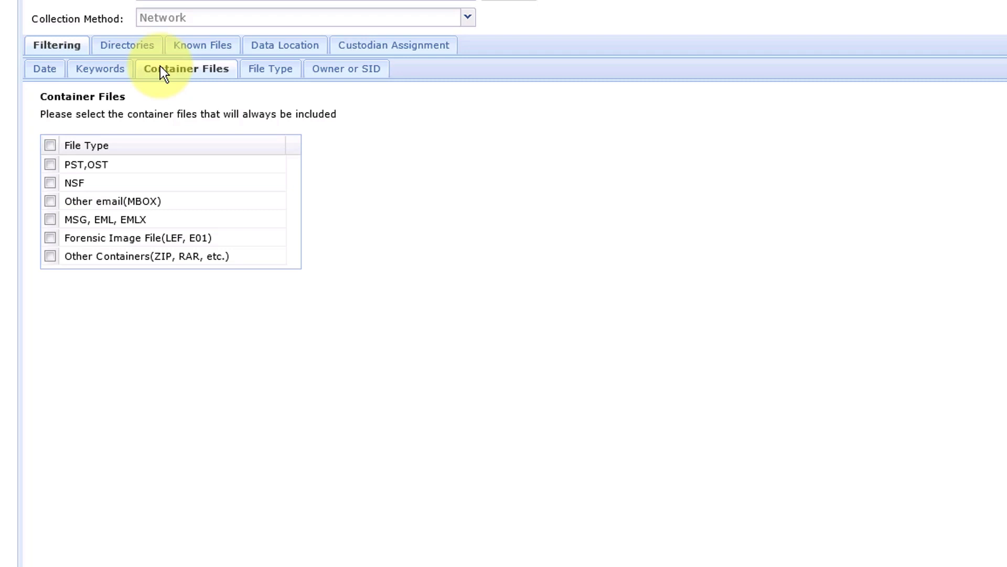
{"action": "left_click", "coordinate": [259, 72]}
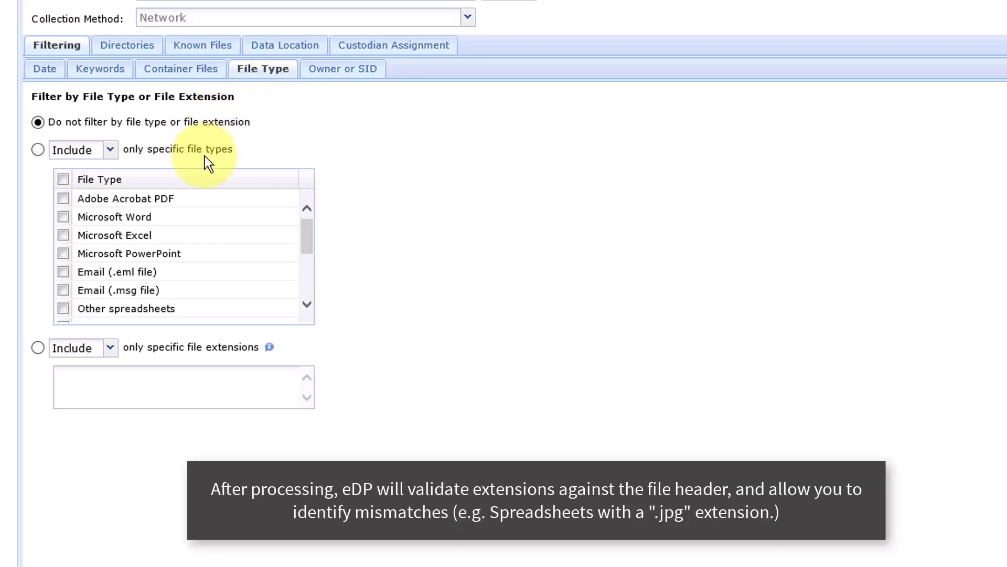
{"action": "left_click_drag", "start_coordinate": [308, 238], "coordinate": [304, 282]}
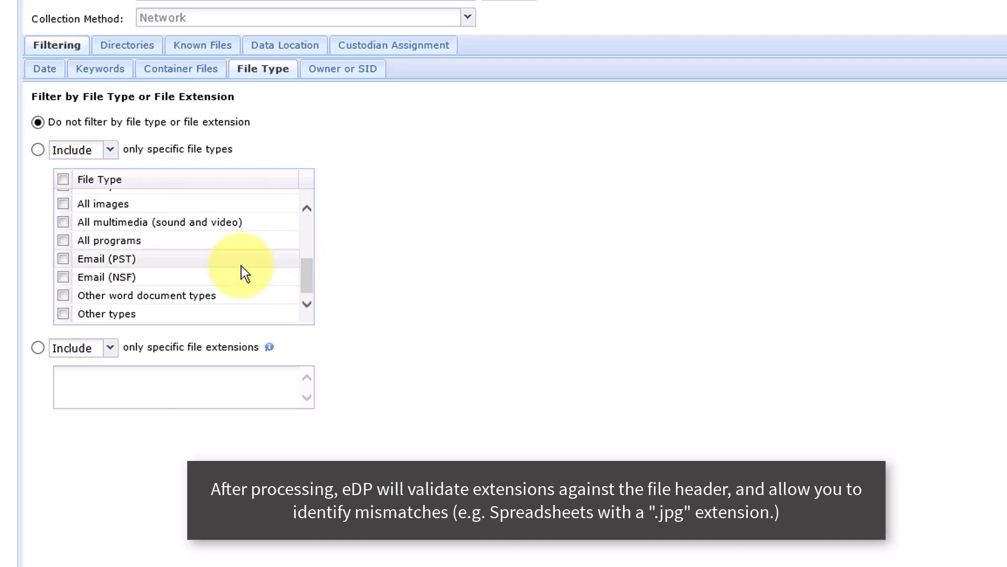
{"action": "left_click", "coordinate": [179, 381]}
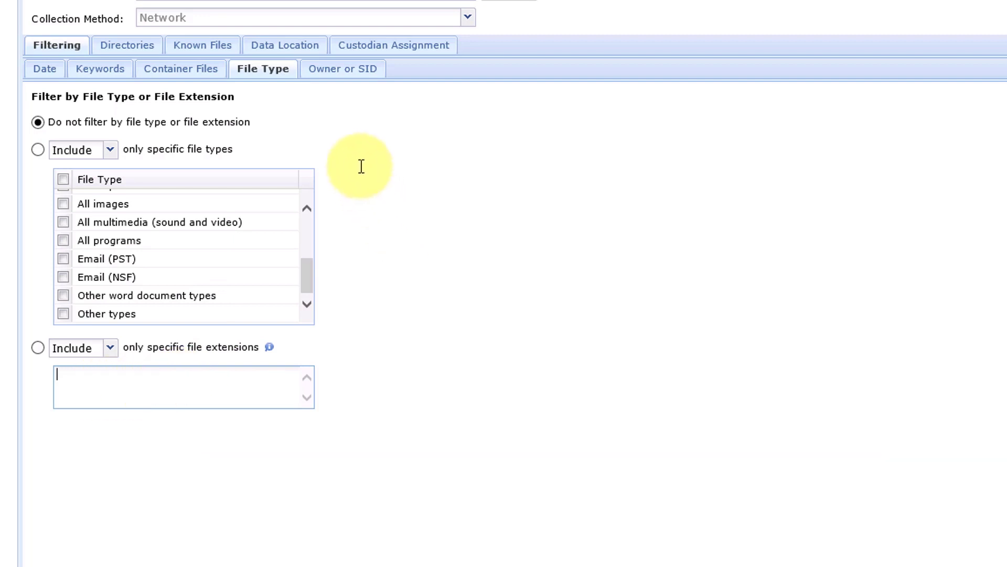
{"action": "left_click", "coordinate": [329, 72]}
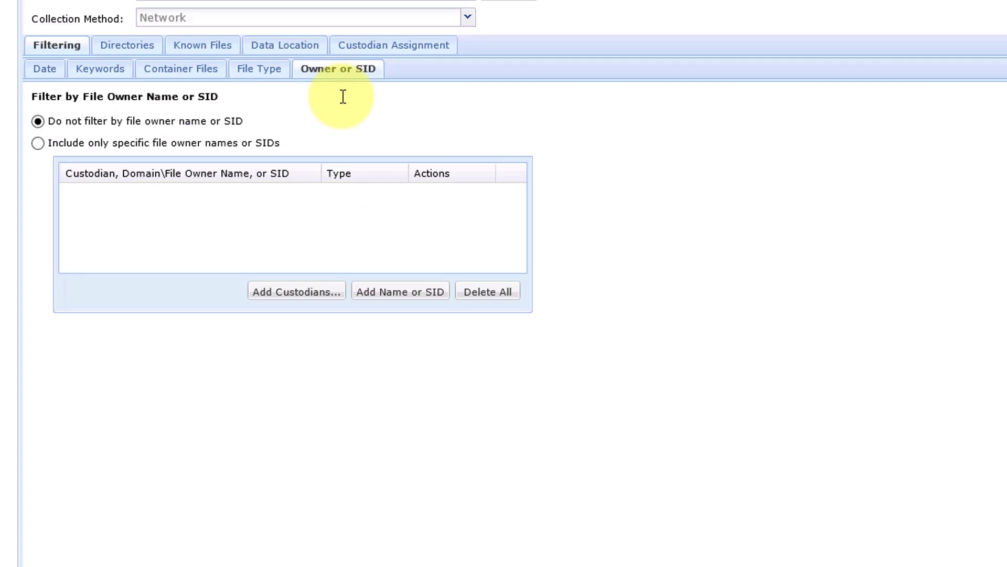
Browse the Employee List in the owner custodian picker and close it without adding anyone.
{"action": "left_click", "coordinate": [277, 303]}
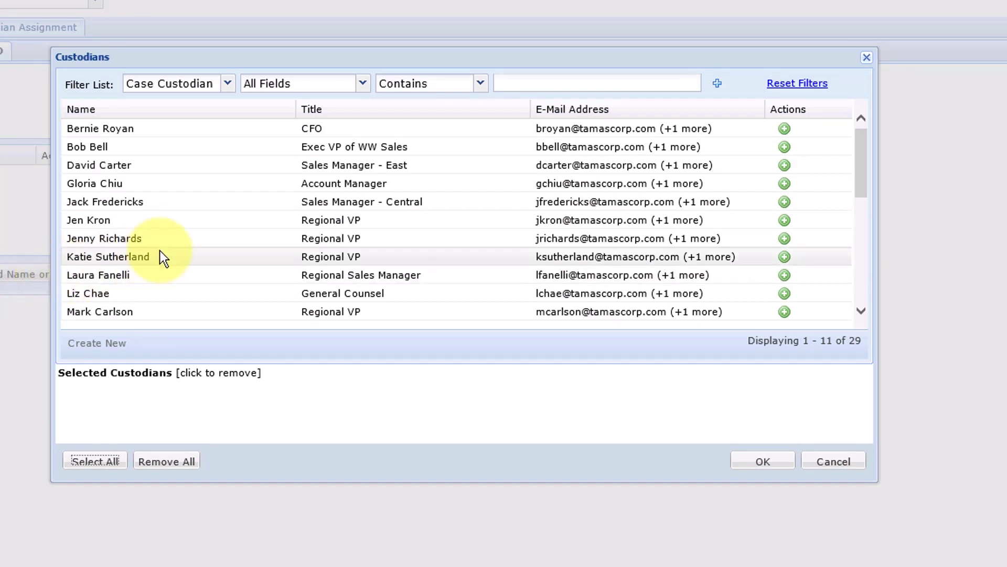
{"action": "left_click", "coordinate": [228, 84]}
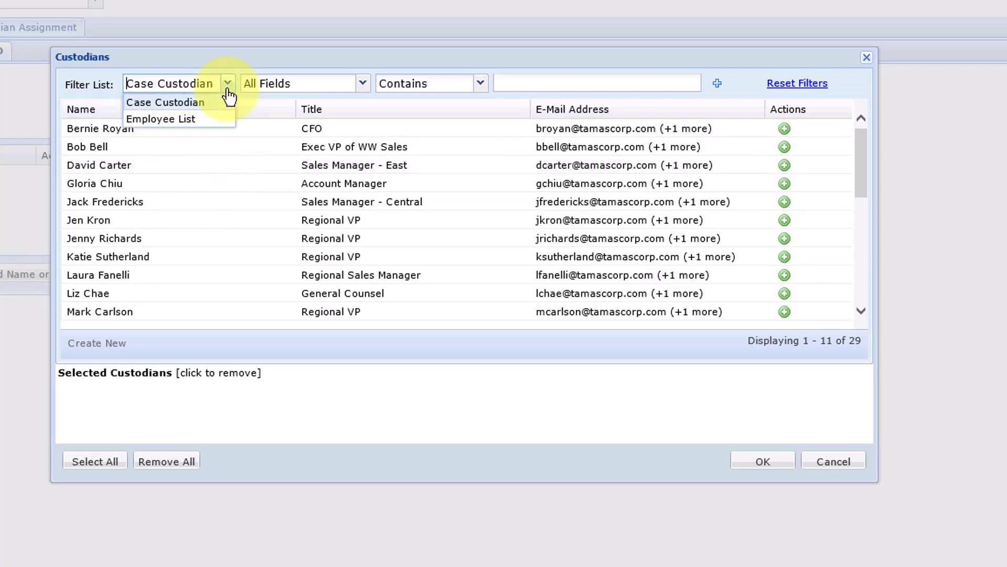
{"action": "left_click", "coordinate": [210, 120]}
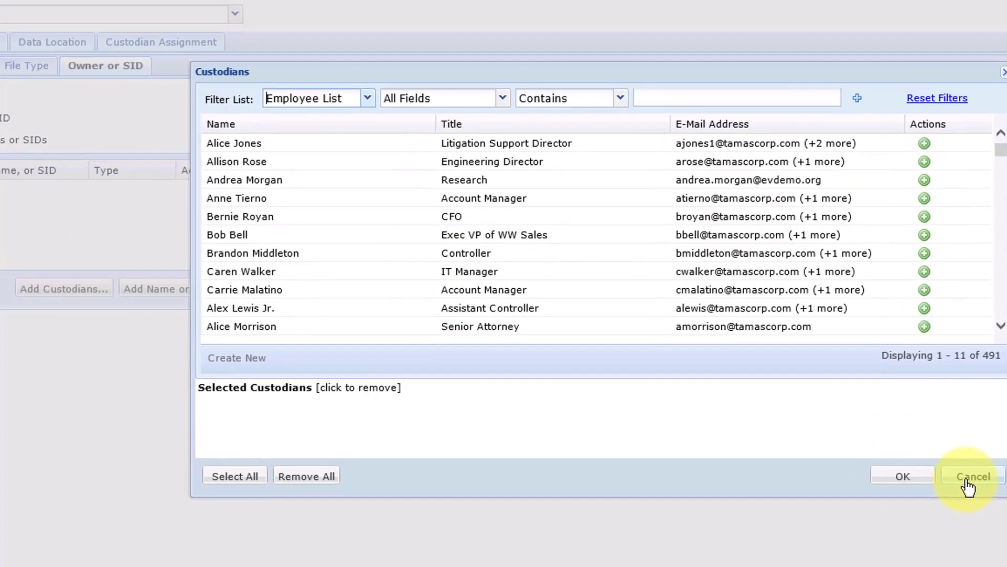
{"action": "left_click", "coordinate": [833, 461]}
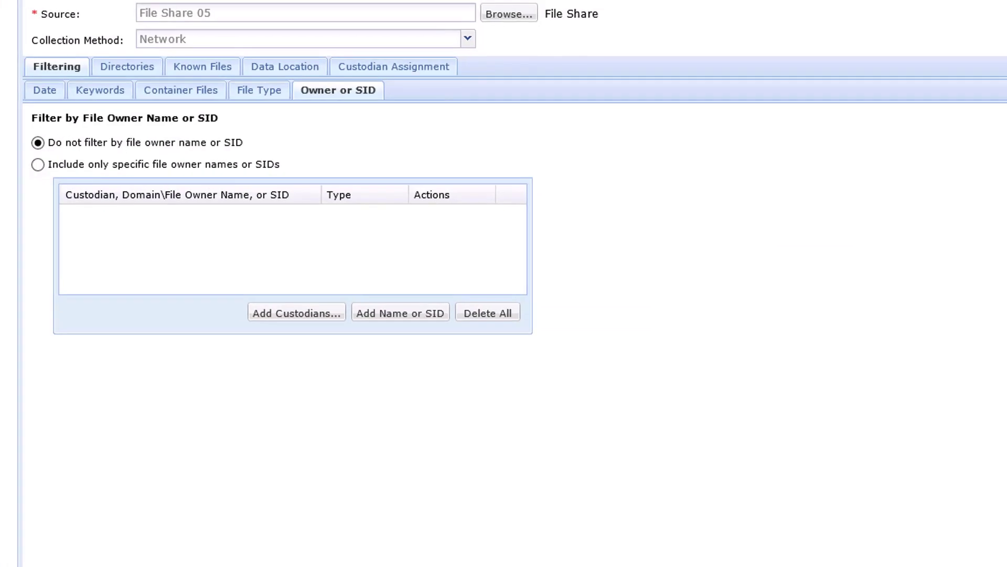
Choose to include only specific file owner names, and untick Include All Folders under Directories.
{"action": "left_click", "coordinate": [37, 164]}
{"action": "left_click", "coordinate": [95, 69]}
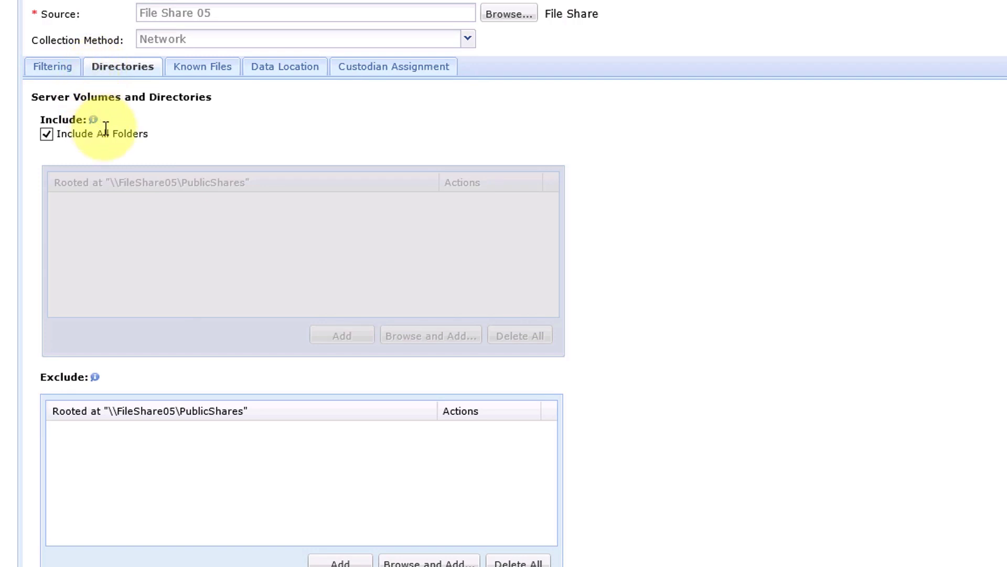
{"action": "left_click", "coordinate": [47, 134]}
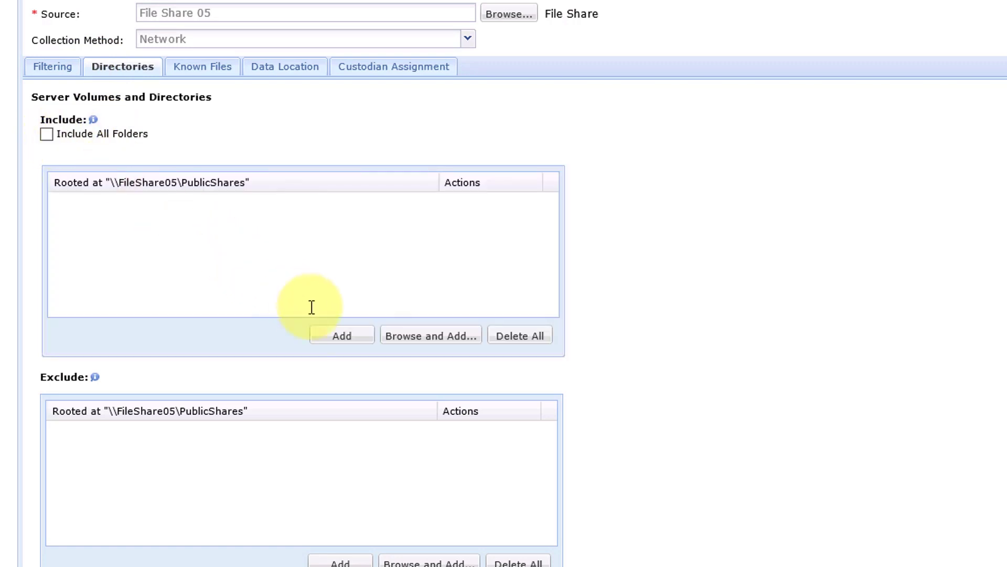
Try adding a Regional Shares include directory and browsing for one, cancelling both.
{"action": "left_click", "coordinate": [351, 338]}
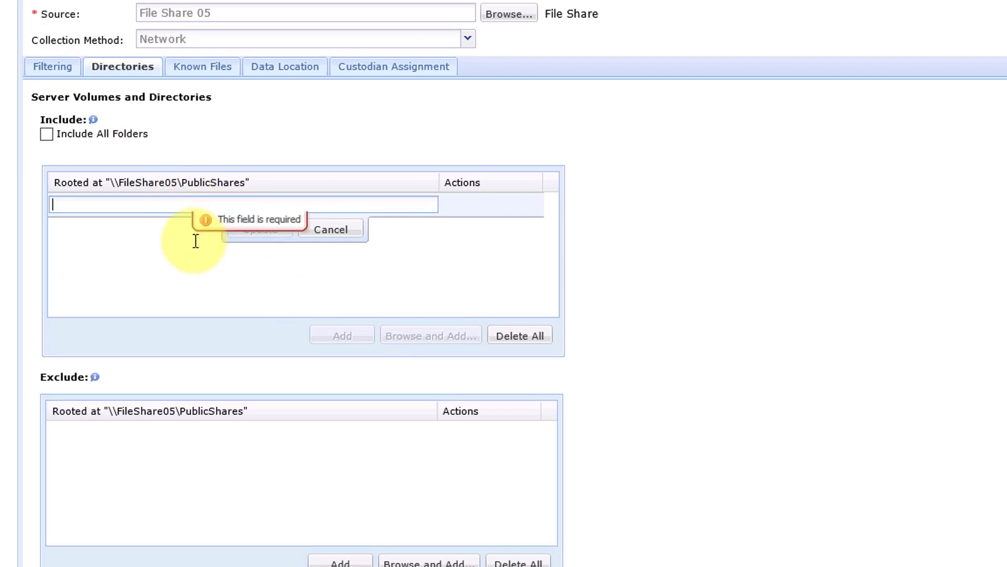
{"action": "type", "text": "Regional Shares"}
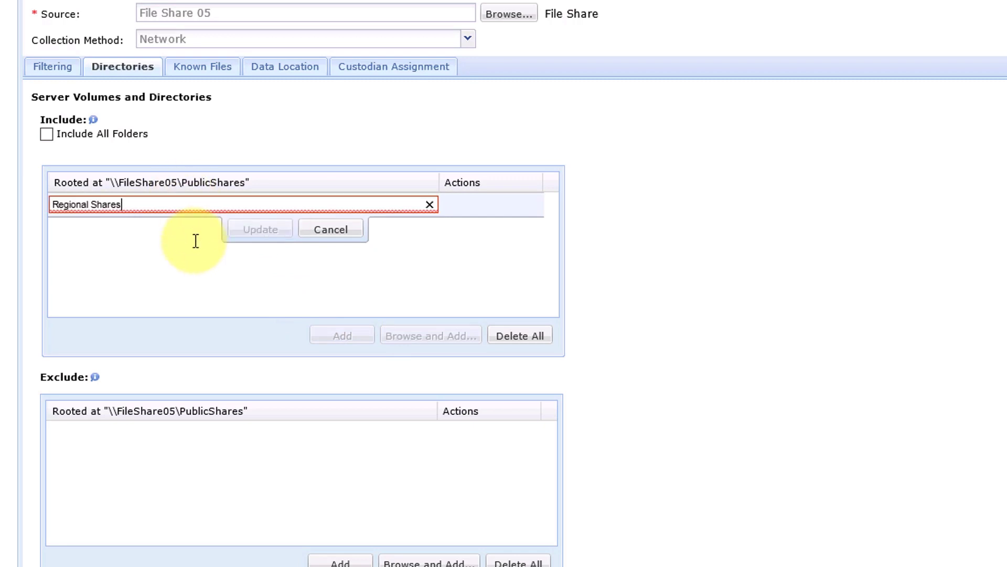
{"action": "left_click", "coordinate": [331, 230]}
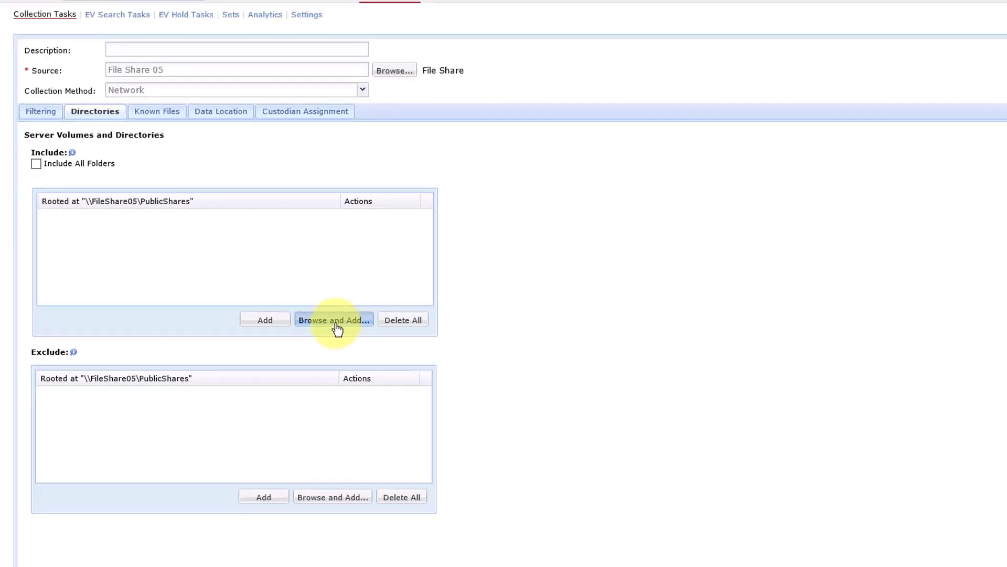
{"action": "left_click", "coordinate": [336, 321]}
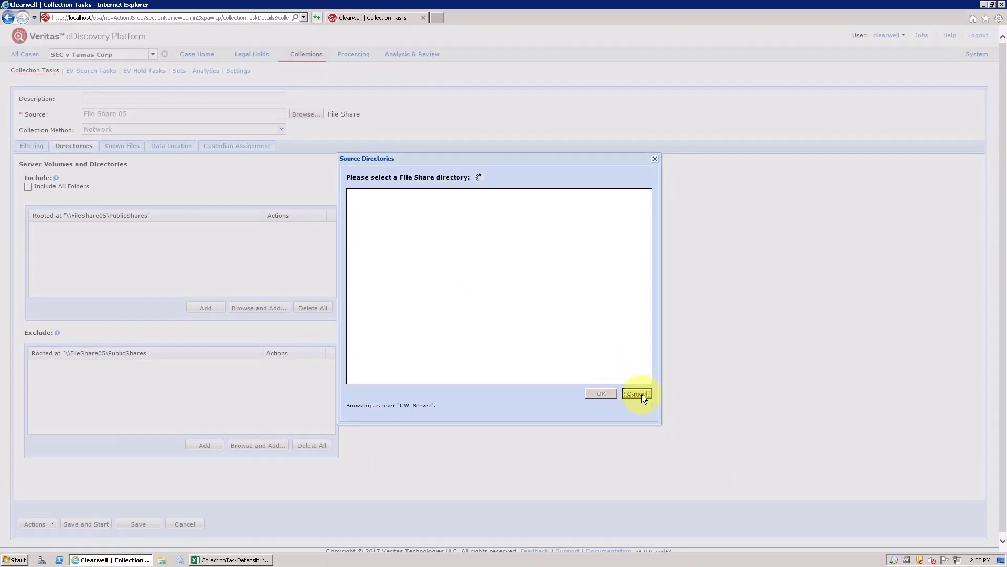
{"action": "left_click", "coordinate": [641, 395]}
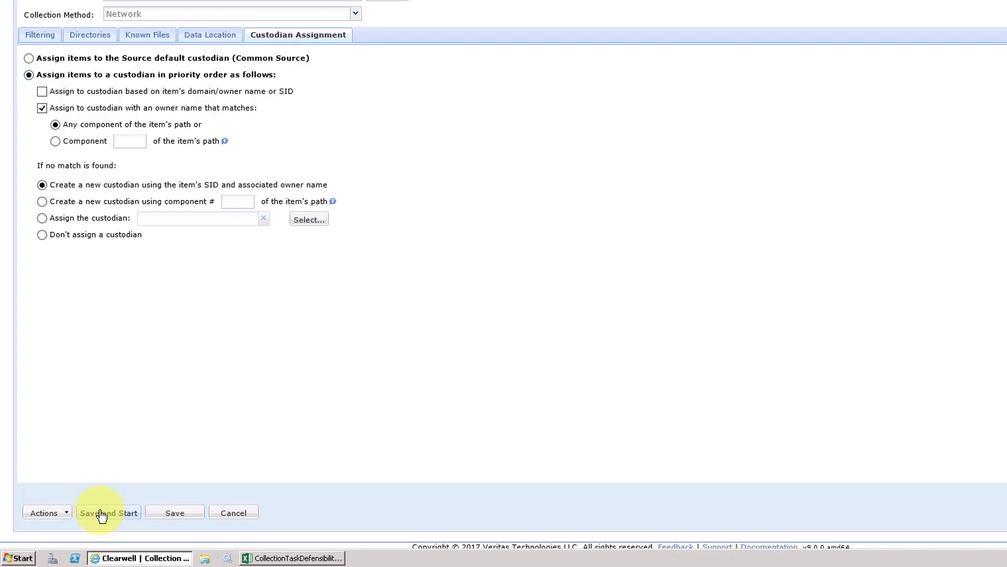
Save and start the collection task, then review File Share 05's task status history.
{"action": "left_click", "coordinate": [102, 513]}
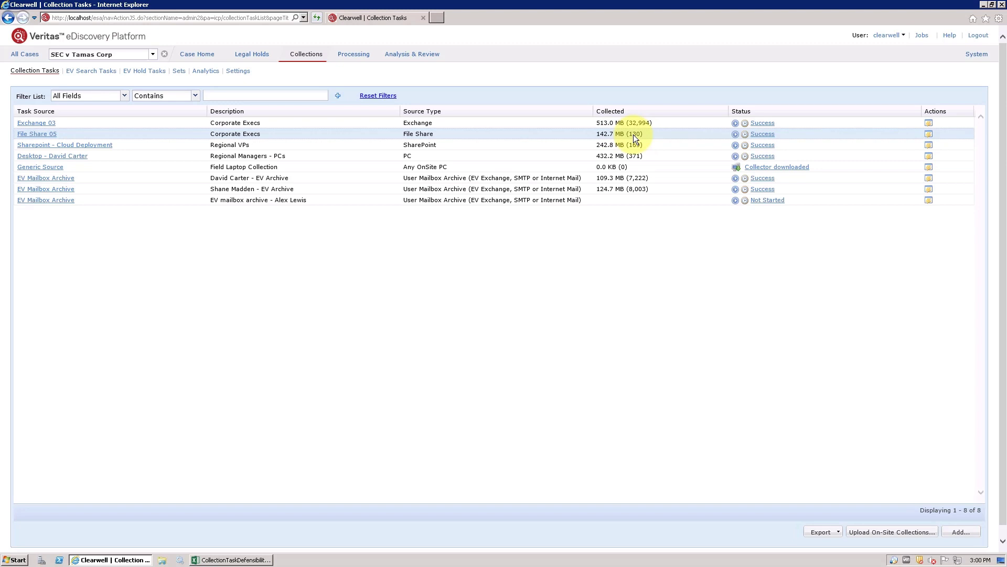
{"action": "left_click", "coordinate": [756, 134]}
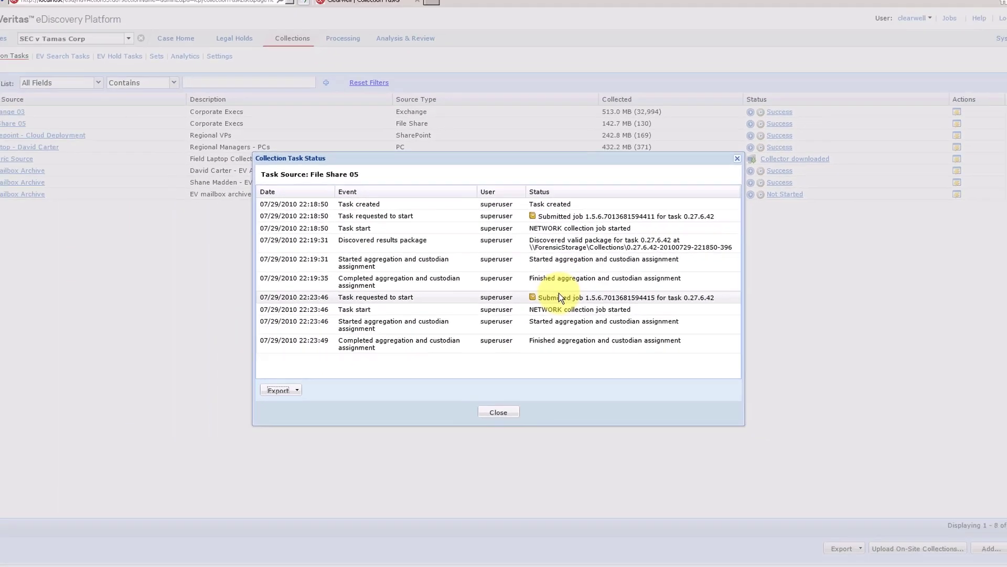
{"action": "key", "text": "Escape"}
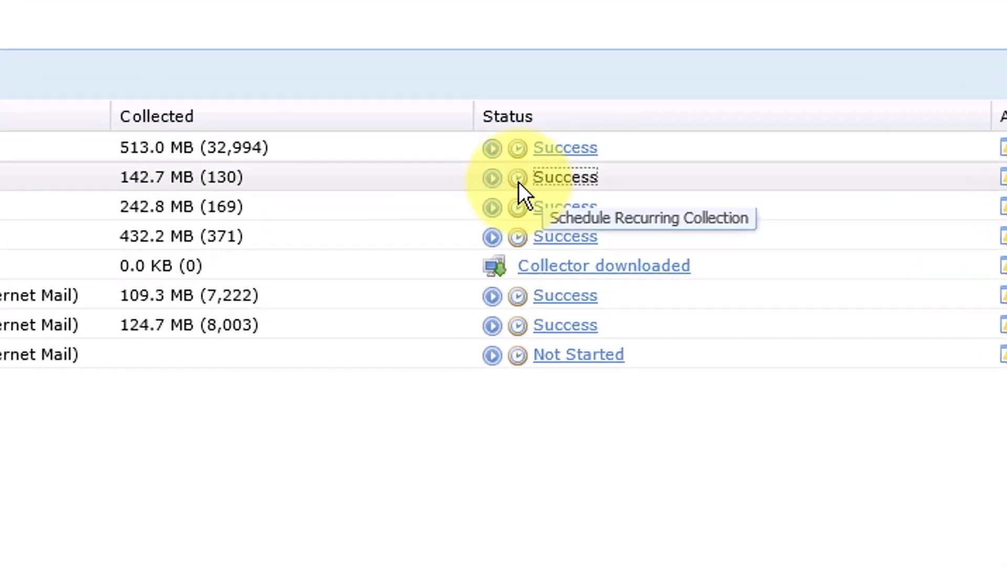
Open File Share 05's recurring collection schedule, browse the start date calendar and Re-Collect options, then cancel.
{"action": "left_click", "coordinate": [519, 181]}
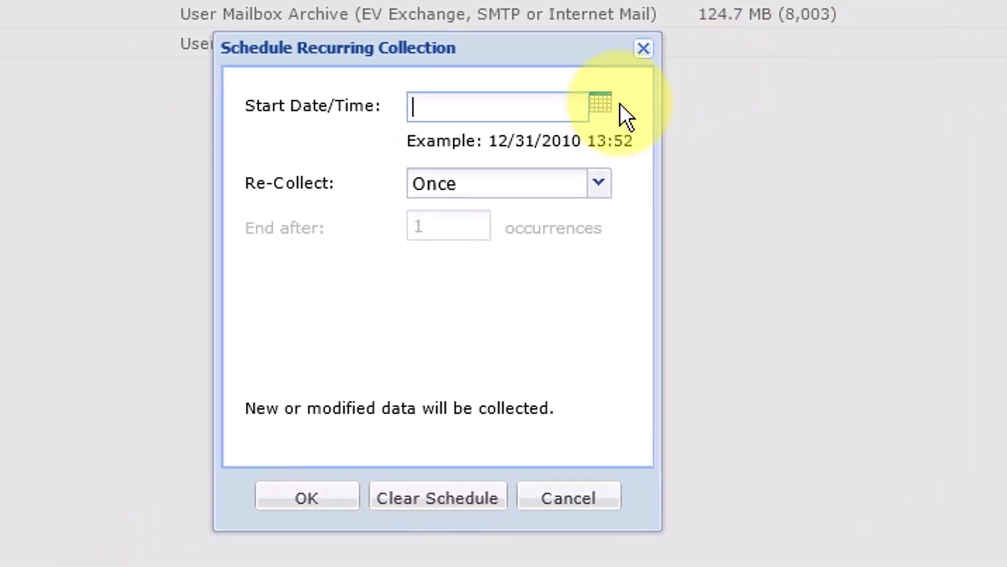
{"action": "left_click", "coordinate": [603, 105]}
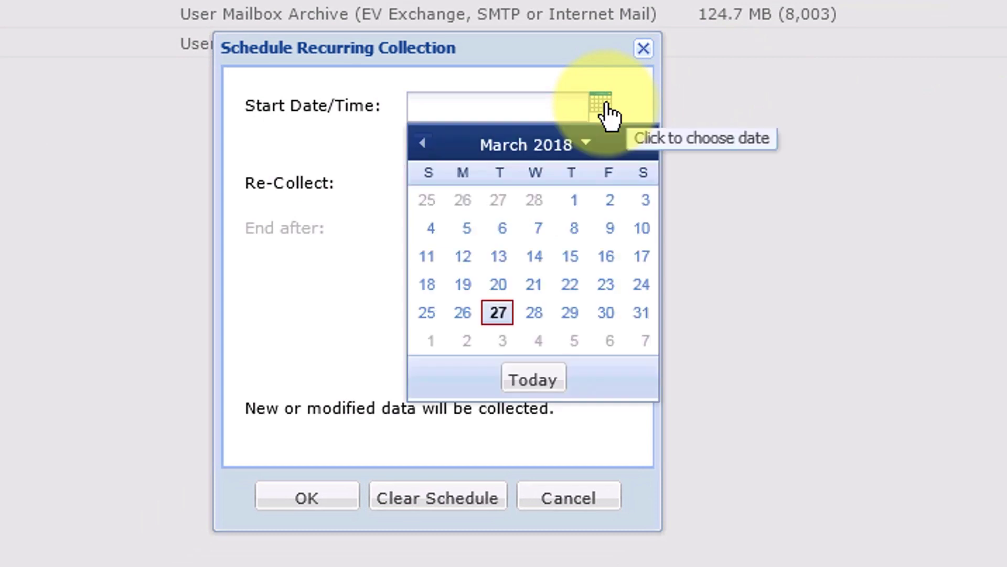
{"action": "left_click", "coordinate": [546, 51]}
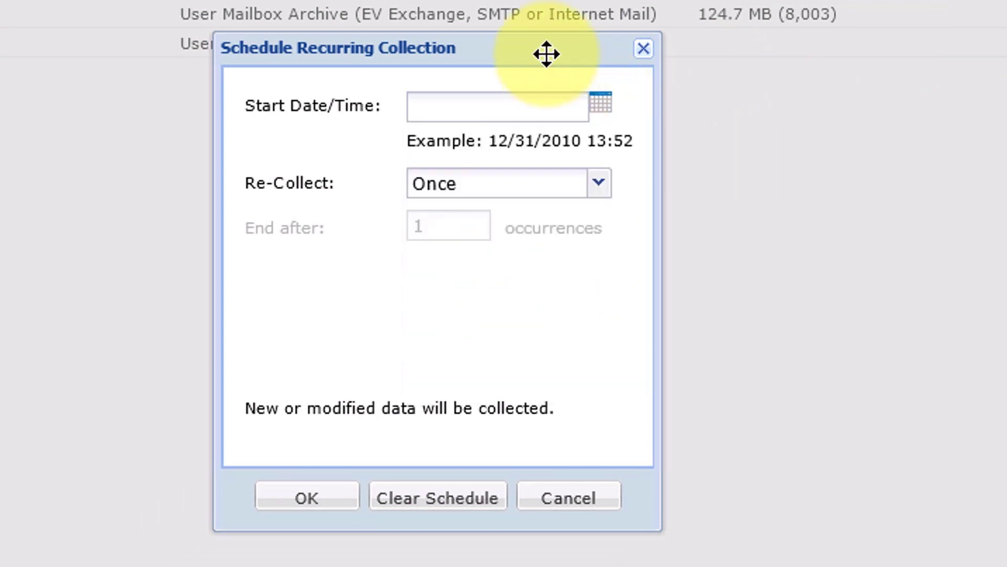
{"action": "left_click", "coordinate": [585, 182]}
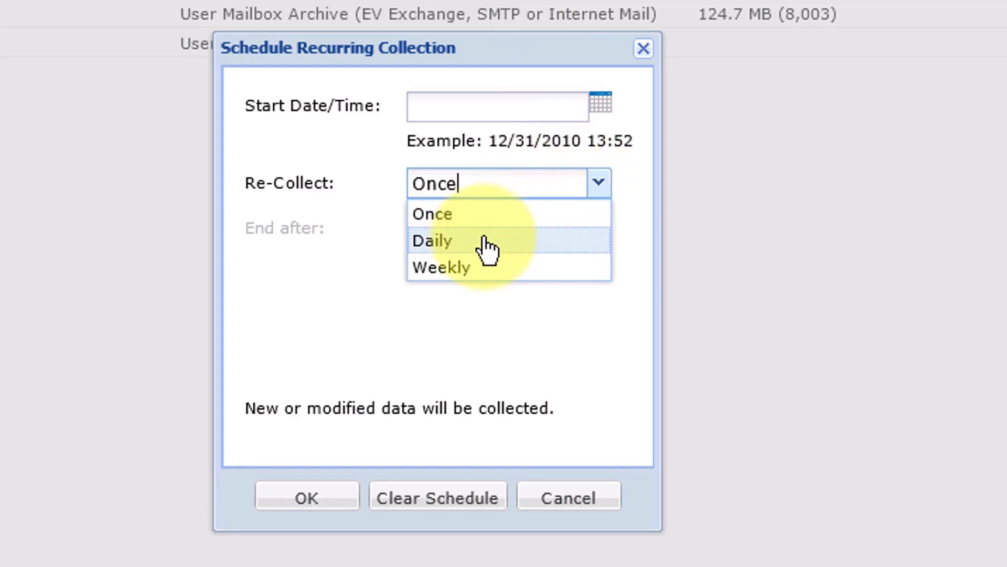
{"action": "left_click", "coordinate": [524, 66]}
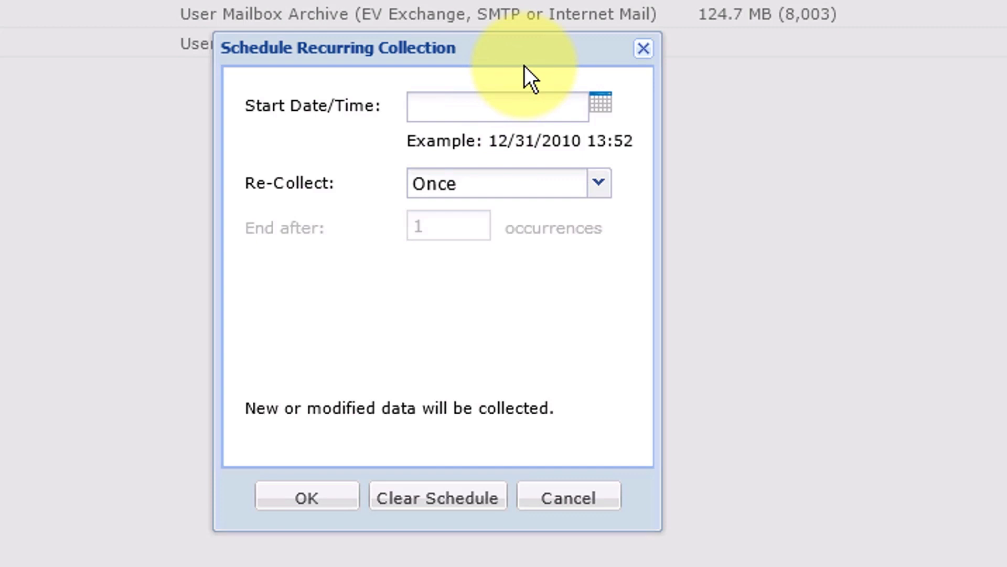
{"action": "left_click", "coordinate": [568, 497]}
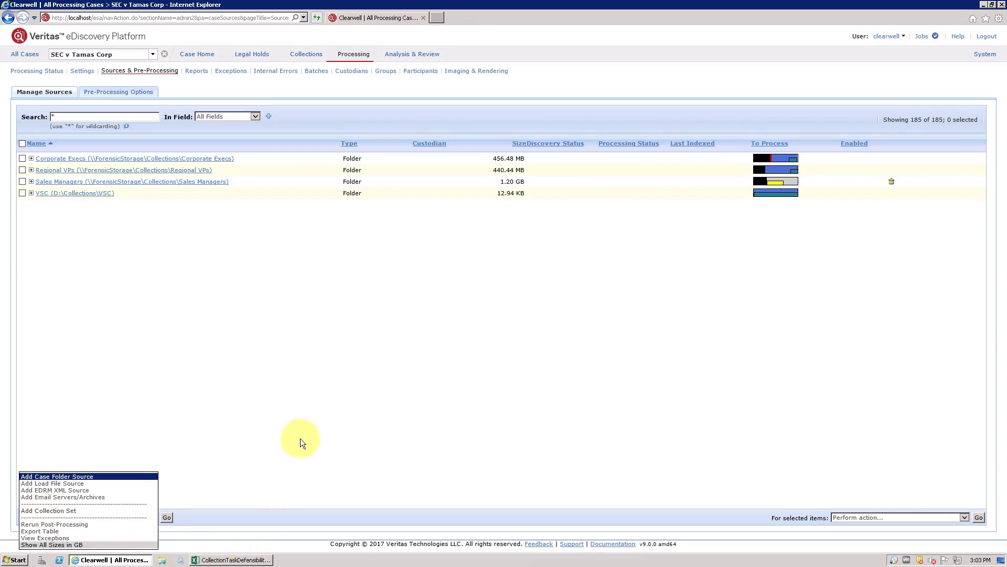
Go to the case's Analysis & Review documents and run an empty keyword search across all documents.
{"action": "left_click", "coordinate": [300, 438]}
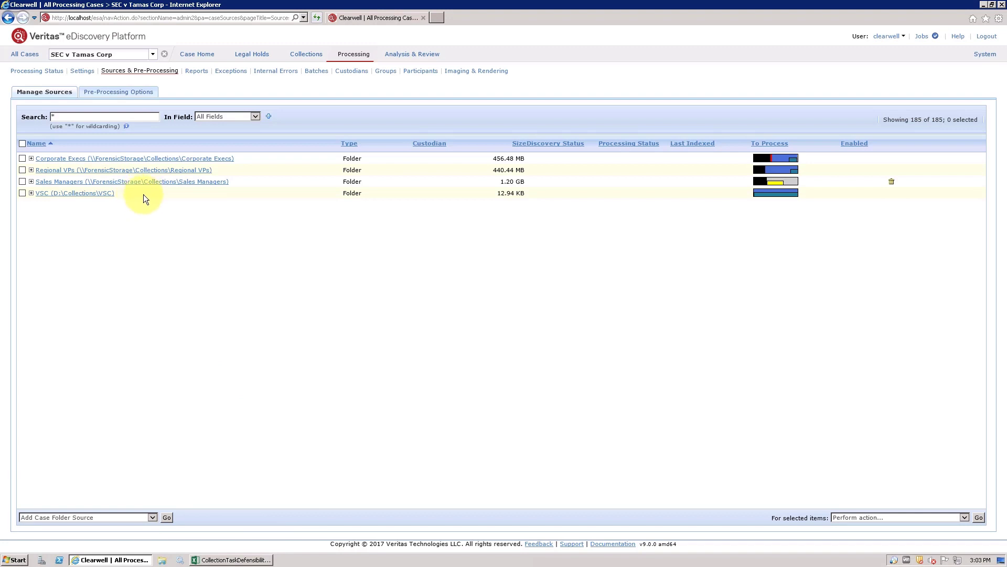
{"action": "left_click", "coordinate": [422, 53]}
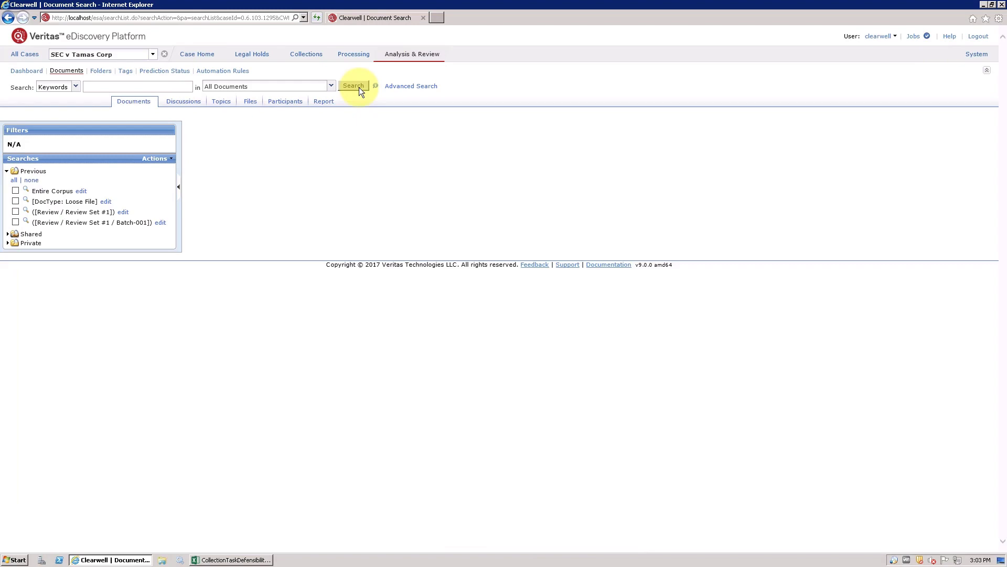
{"action": "left_click", "coordinate": [353, 86]}
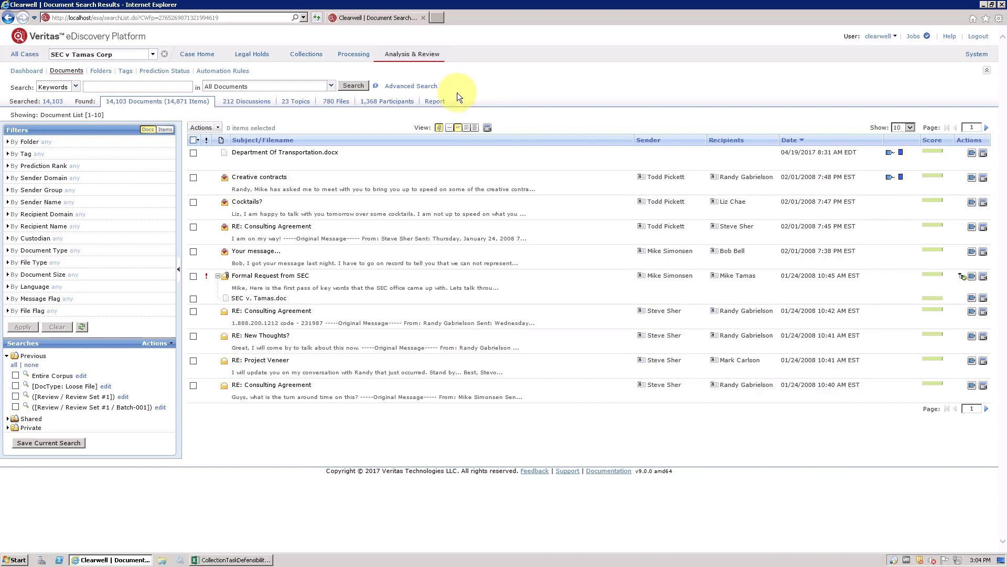
Open Advanced Search, expand Scope, and run the search limited to Loose File items.
{"action": "left_click", "coordinate": [397, 90]}
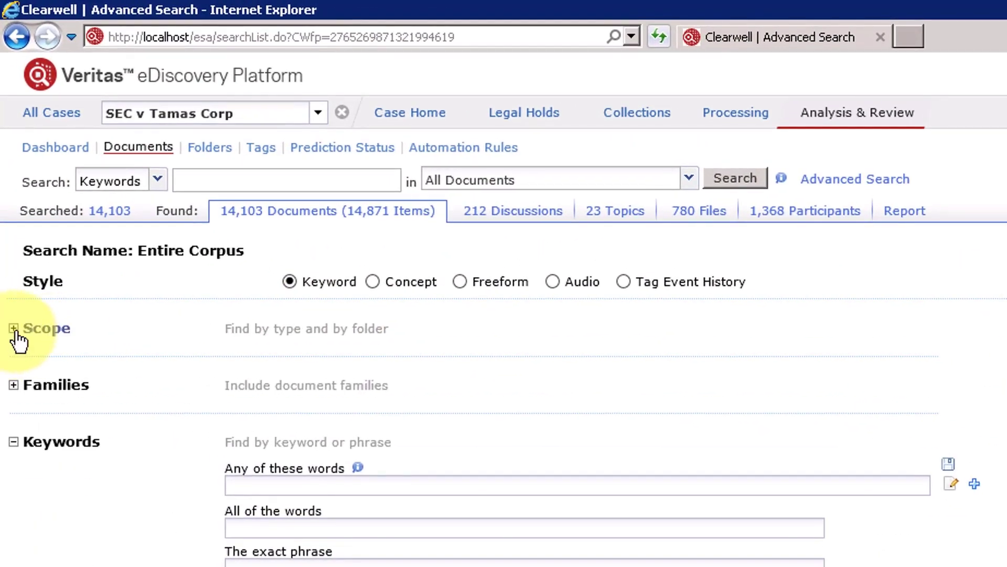
{"action": "left_click", "coordinate": [14, 329]}
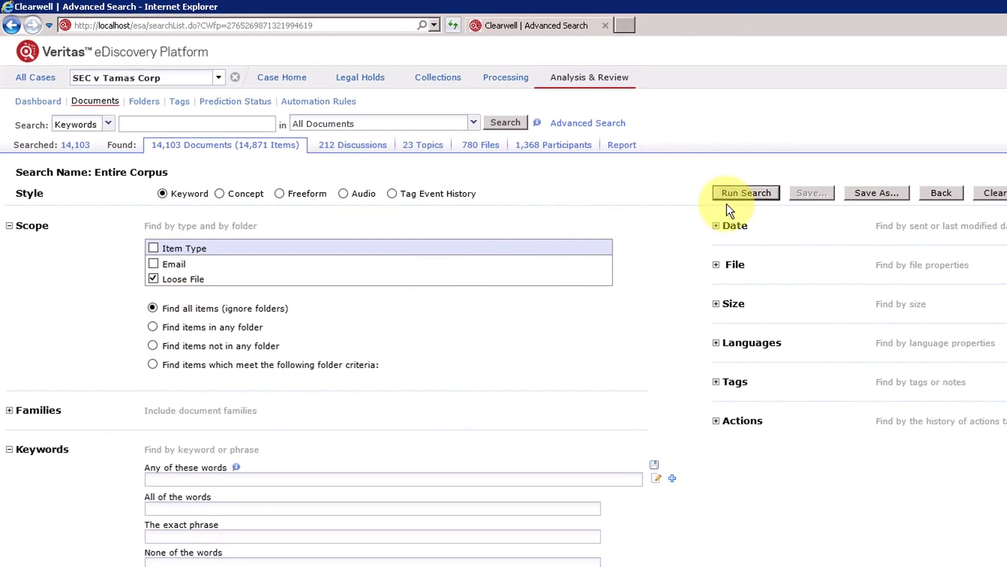
{"action": "left_click", "coordinate": [726, 202]}
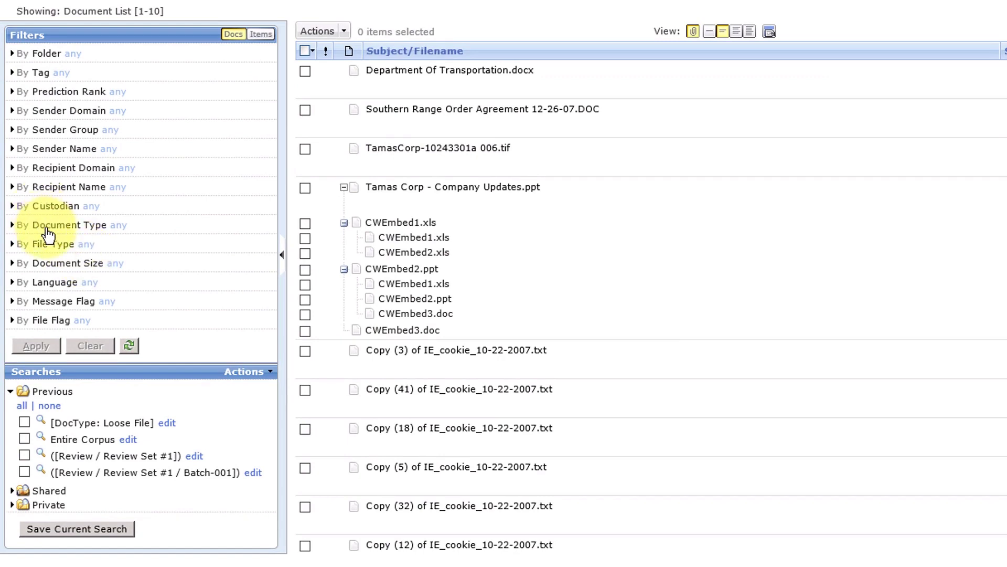
Filter the search results by File Type to Adobe Acrobat PDF only and apply it.
{"action": "left_click", "coordinate": [11, 245]}
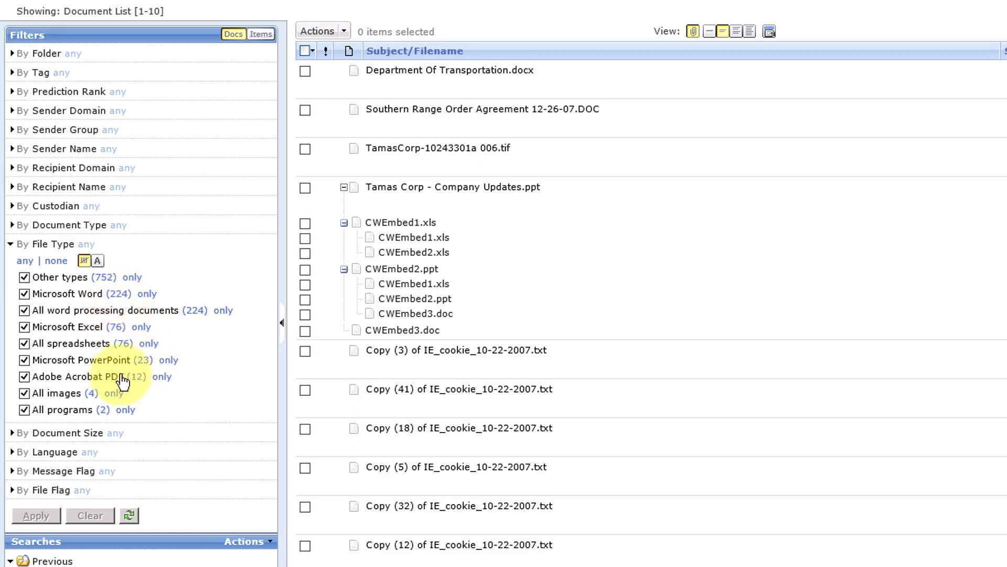
{"action": "left_click", "coordinate": [162, 378]}
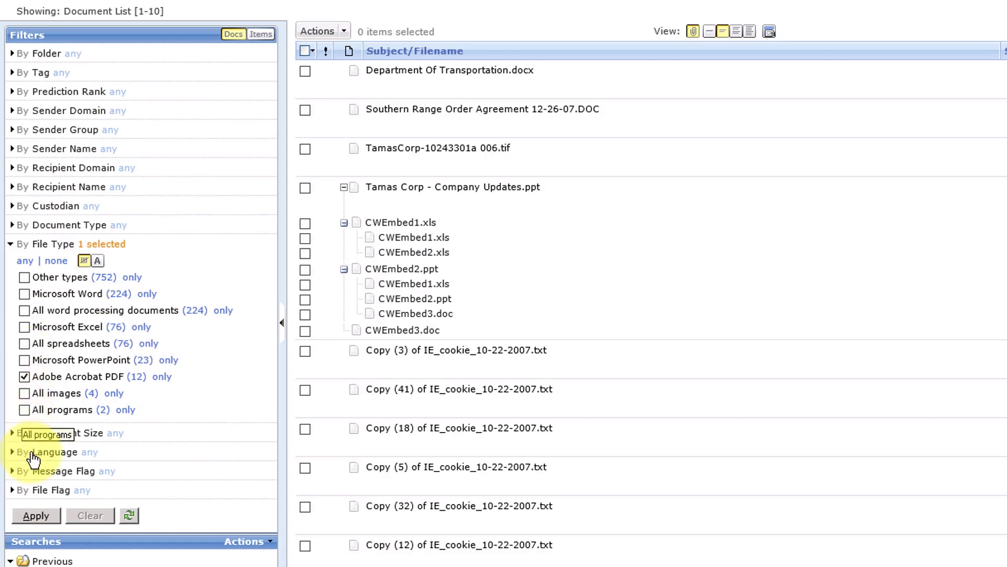
{"action": "left_click", "coordinate": [32, 517]}
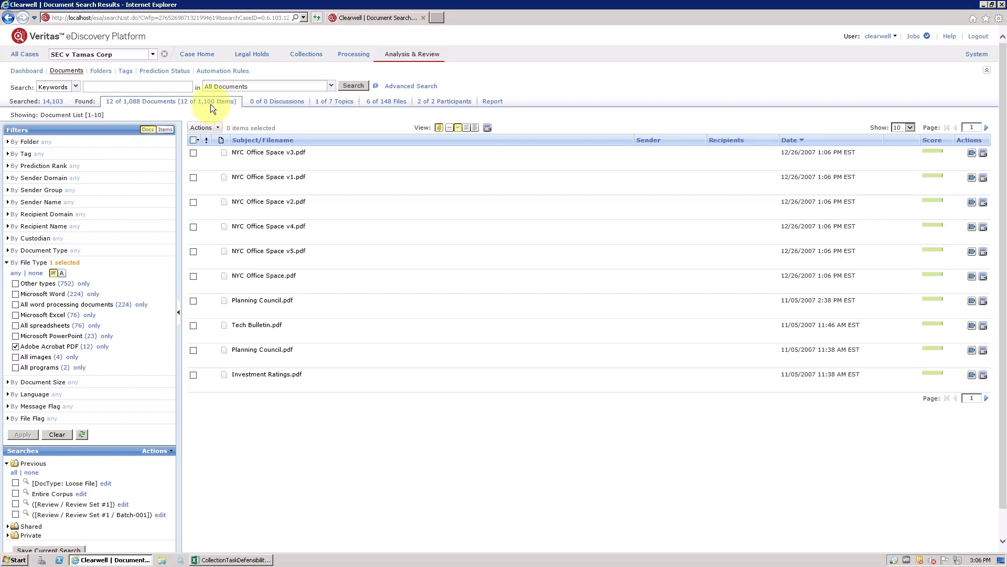
Open Bulk Redact for the results, choose the Default redaction set, then cancel.
{"action": "left_click", "coordinate": [220, 130]}
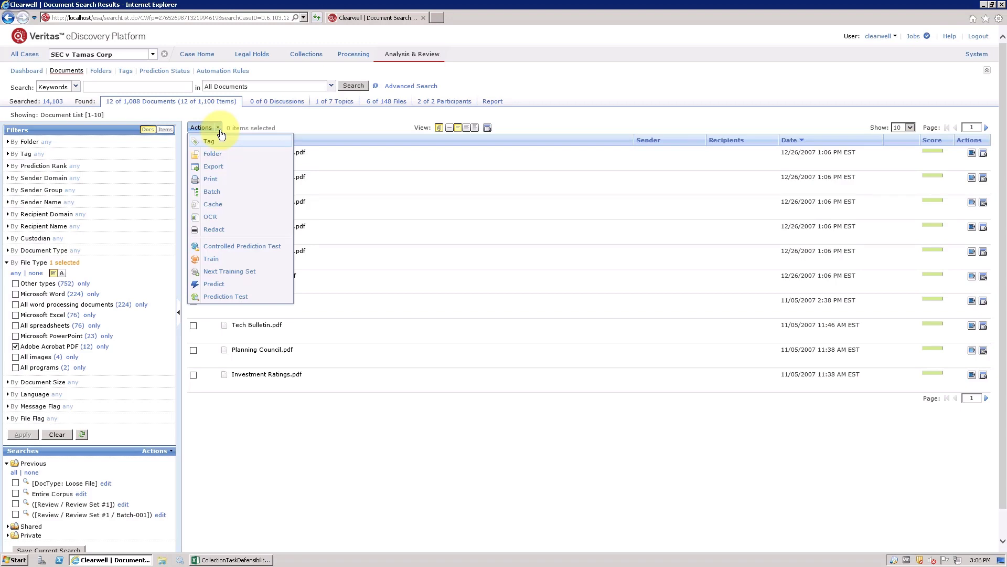
{"action": "left_click", "coordinate": [219, 229]}
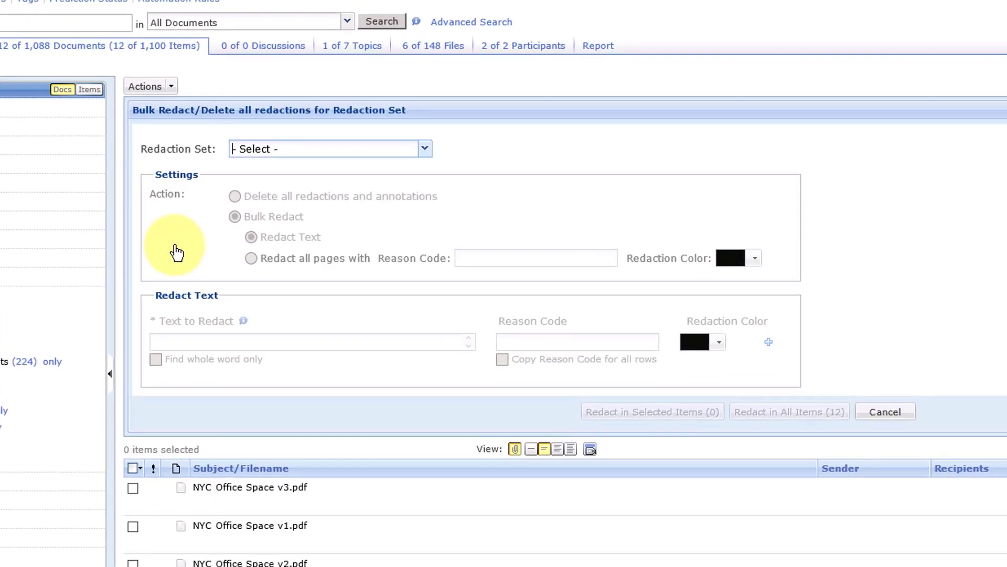
{"action": "left_click", "coordinate": [425, 149]}
{"action": "left_click", "coordinate": [353, 168]}
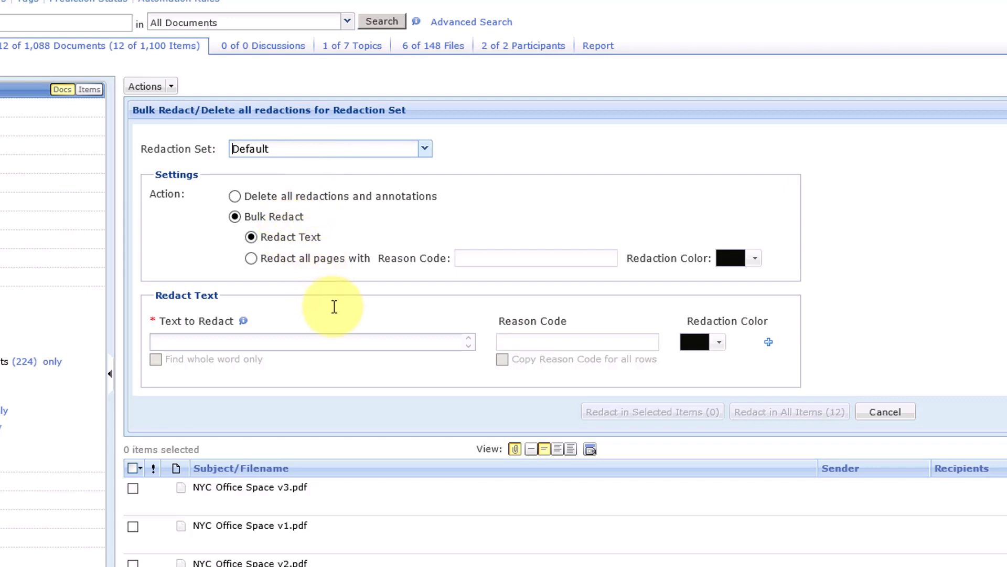
{"action": "left_click", "coordinate": [339, 342]}
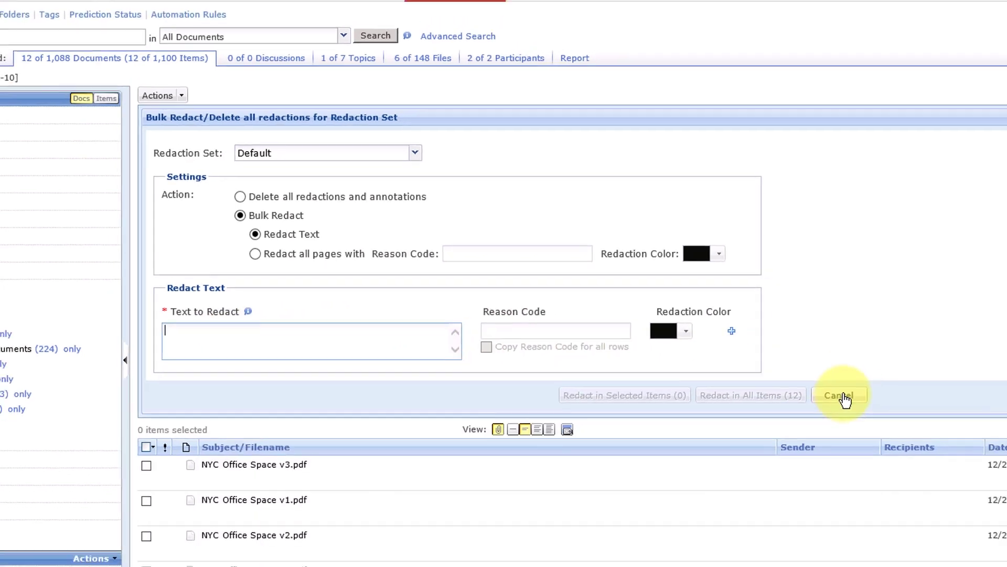
{"action": "left_click", "coordinate": [885, 411]}
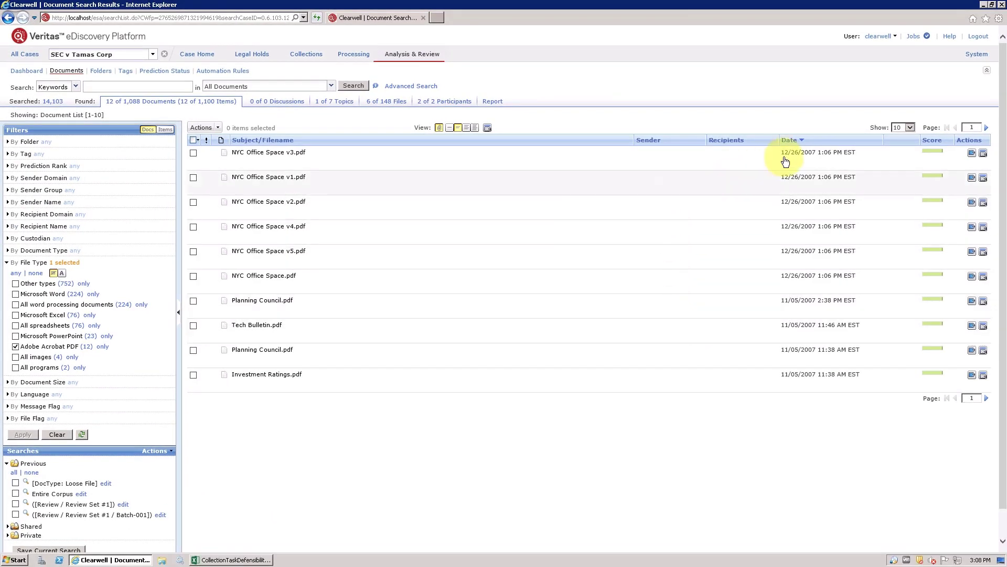
Open NYC Office Space v3.pdf and switch its view to the Default redaction/annotation set.
{"action": "left_click", "coordinate": [983, 154]}
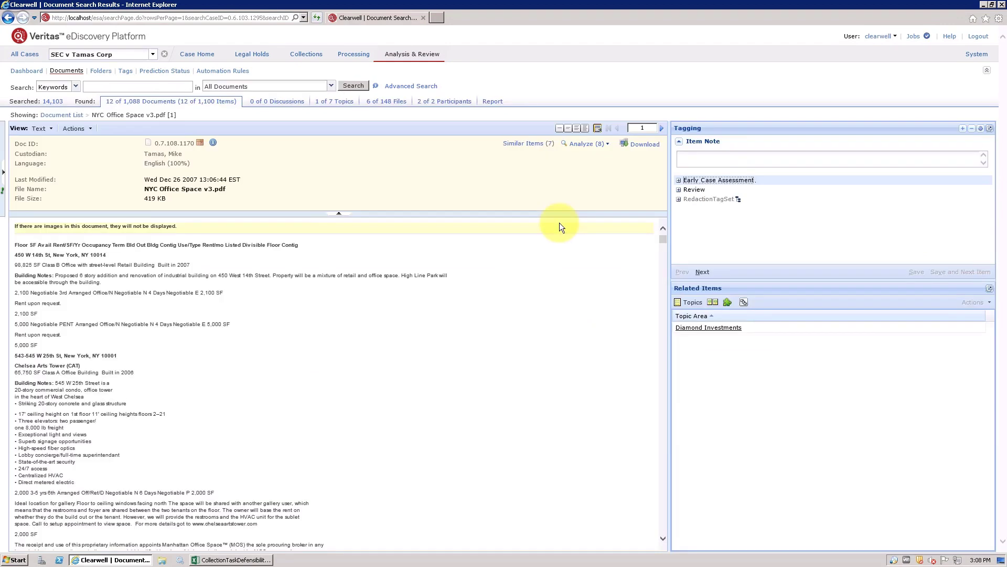
{"action": "left_click", "coordinate": [54, 129]}
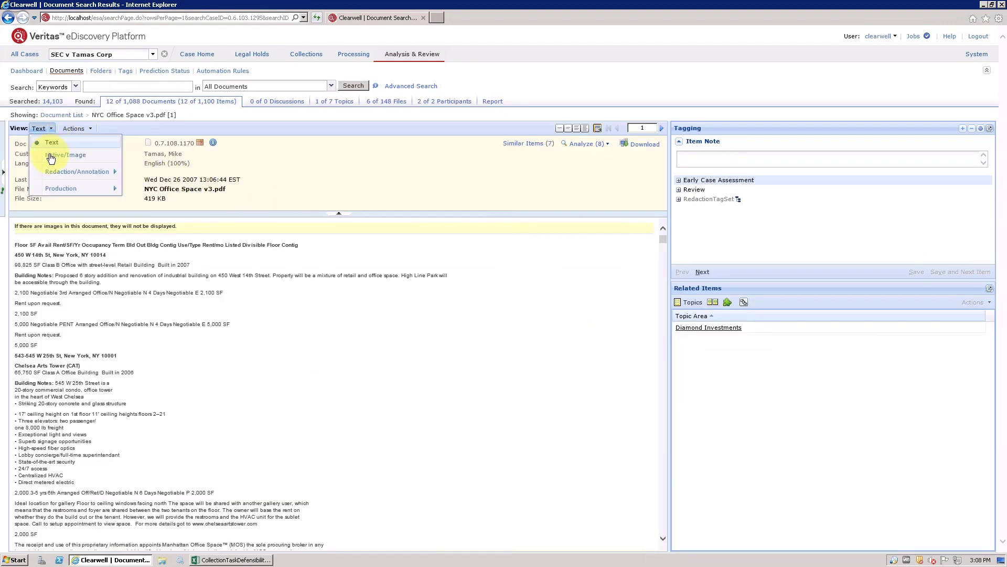
{"action": "mouse_move", "coordinate": [49, 177]}
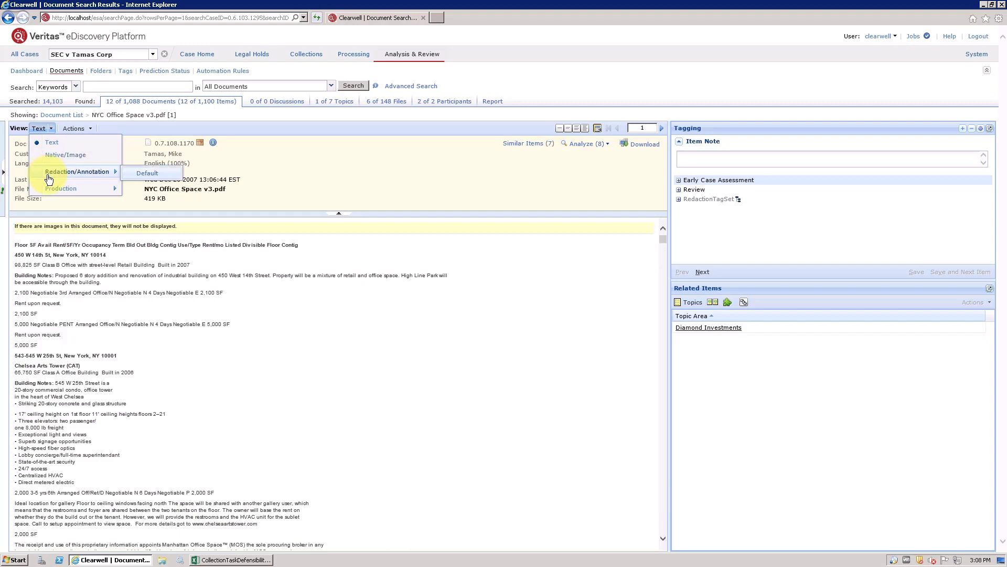
{"action": "left_click", "coordinate": [132, 173]}
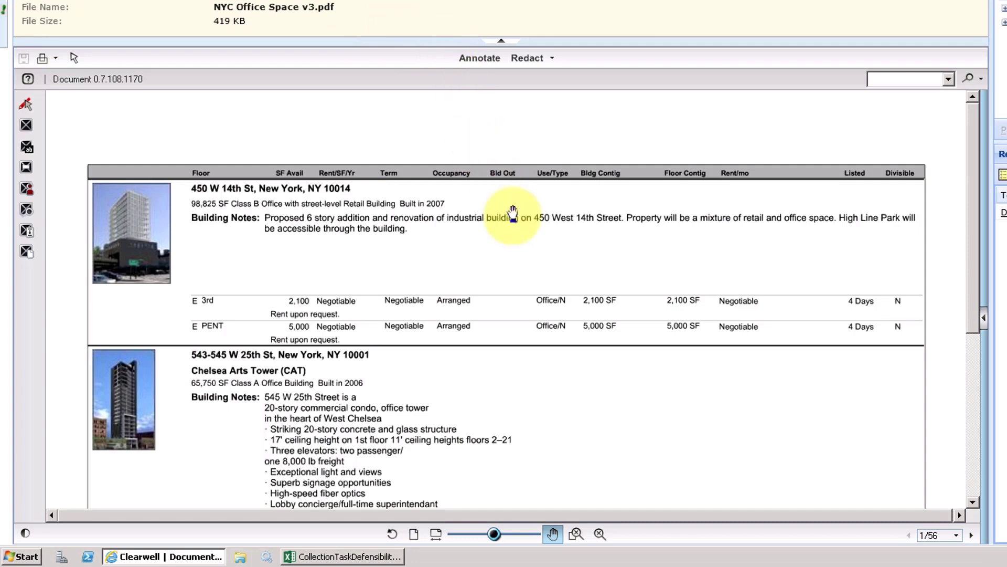
Pick the rectangle redaction tool with black colour and PII as the reason.
{"action": "left_click_drag", "start_coordinate": [549, 283], "coordinate": [550, 228]}
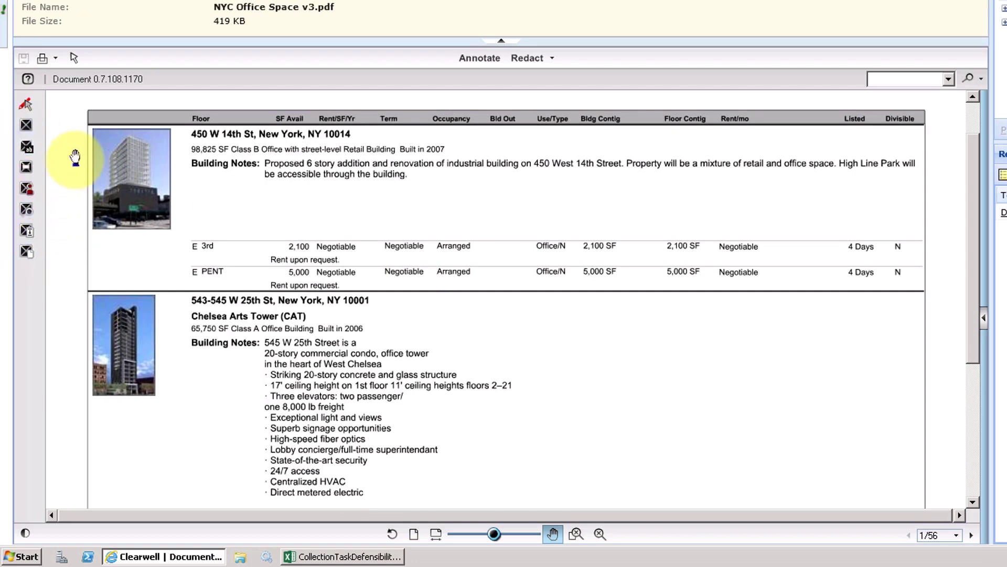
{"action": "left_click", "coordinate": [27, 125]}
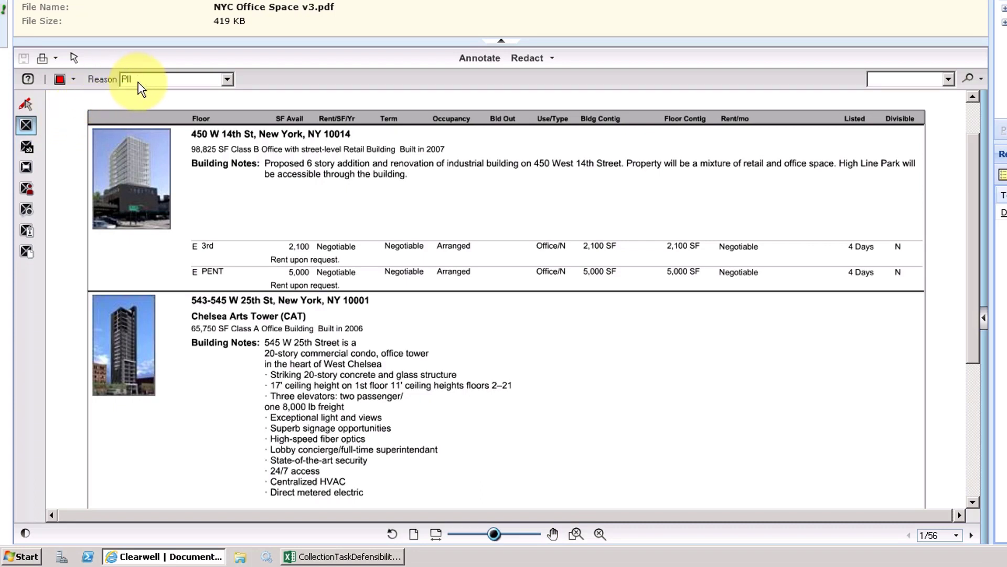
{"action": "left_click", "coordinate": [74, 81]}
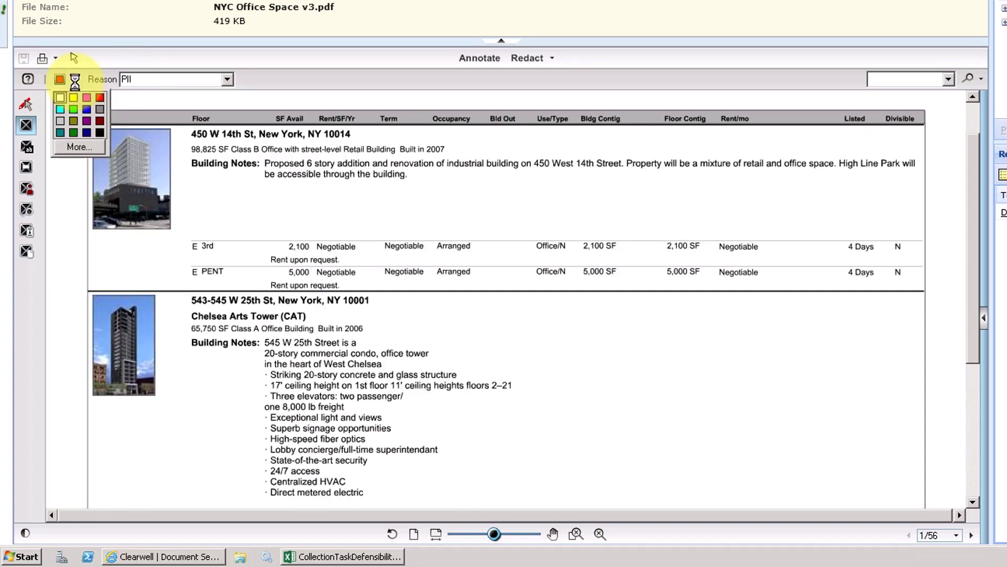
{"action": "left_click", "coordinate": [102, 135]}
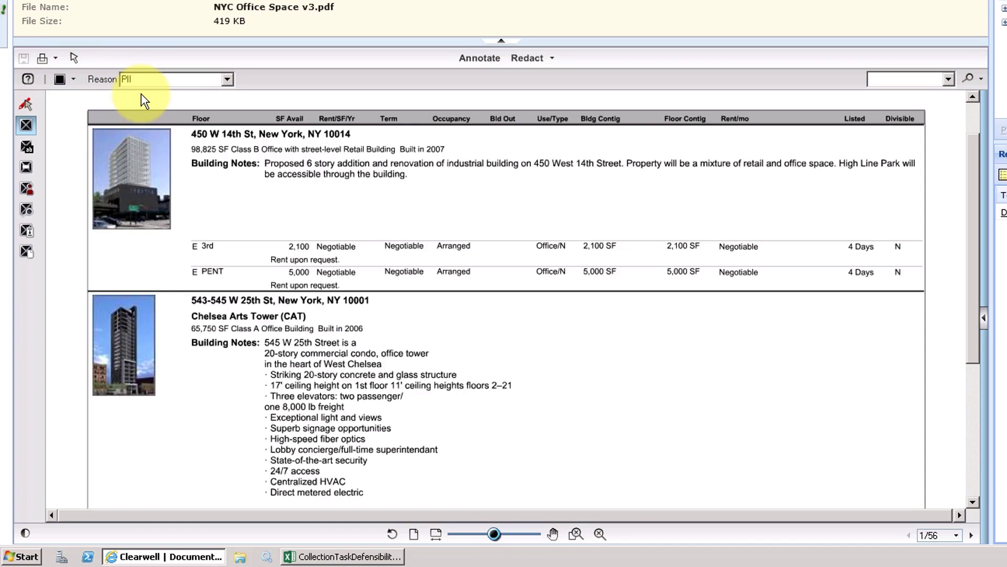
{"action": "left_click", "coordinate": [196, 79]}
{"action": "left_click", "coordinate": [228, 80]}
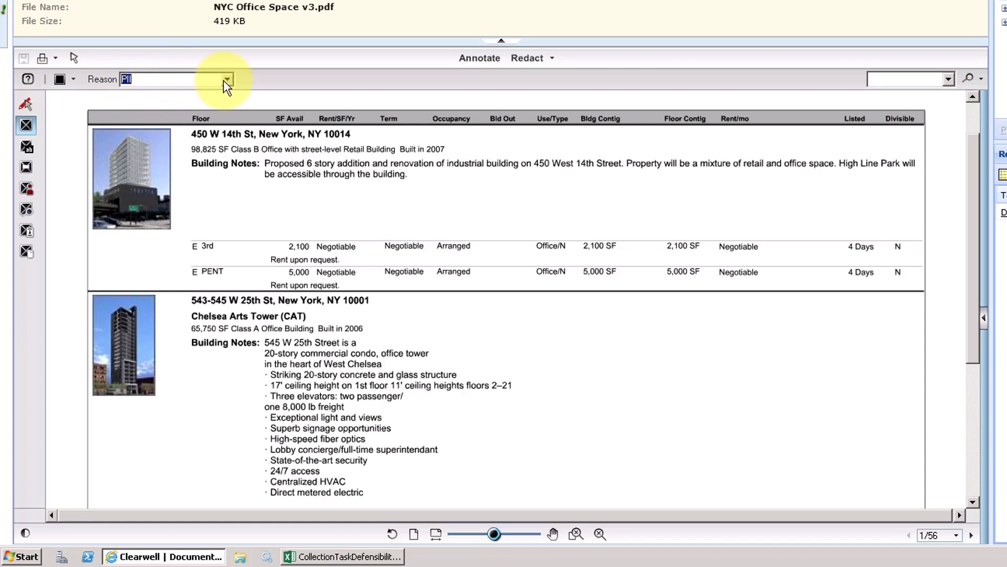
{"action": "left_click", "coordinate": [140, 93]}
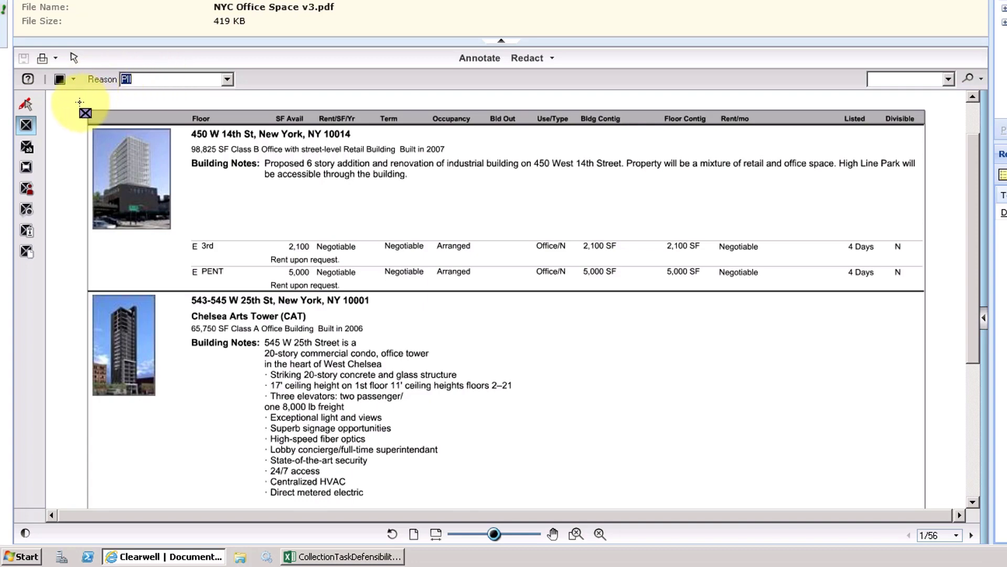
Draw a rectangle redaction over the first property listing, then delete it.
{"action": "left_click_drag", "start_coordinate": [80, 103], "coordinate": [935, 290]}
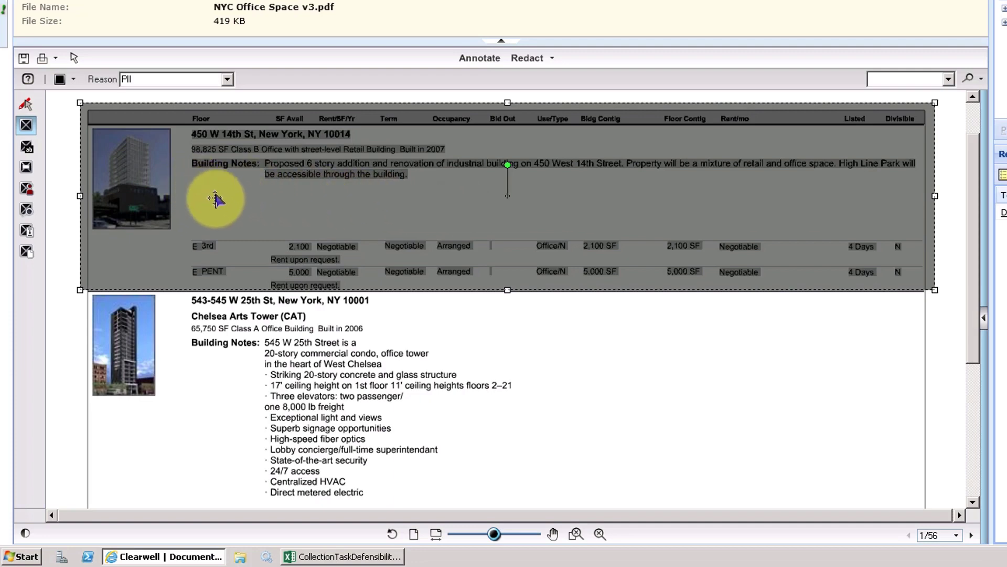
{"action": "left_click_drag", "start_coordinate": [223, 202], "coordinate": [216, 205]}
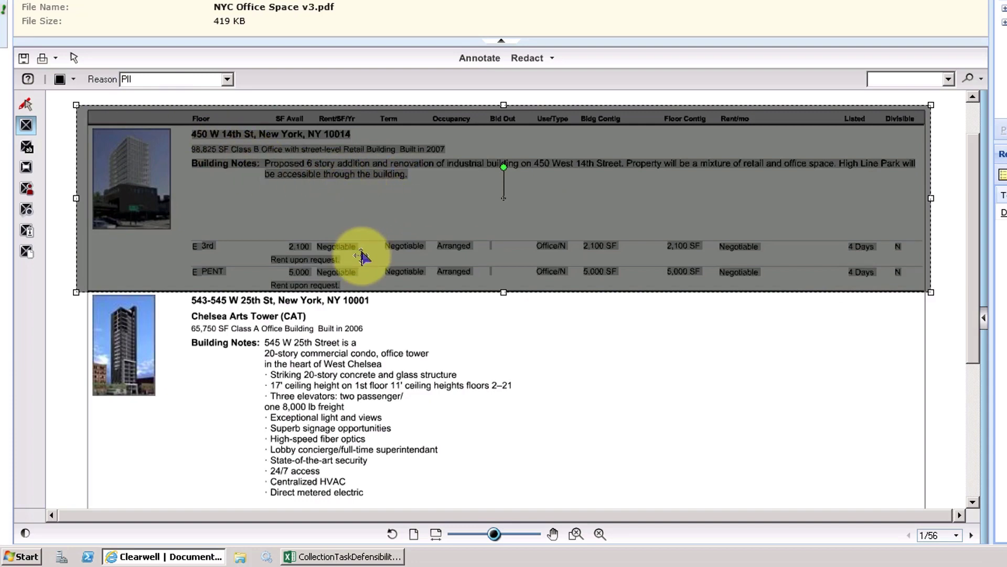
{"action": "key", "text": "Delete"}
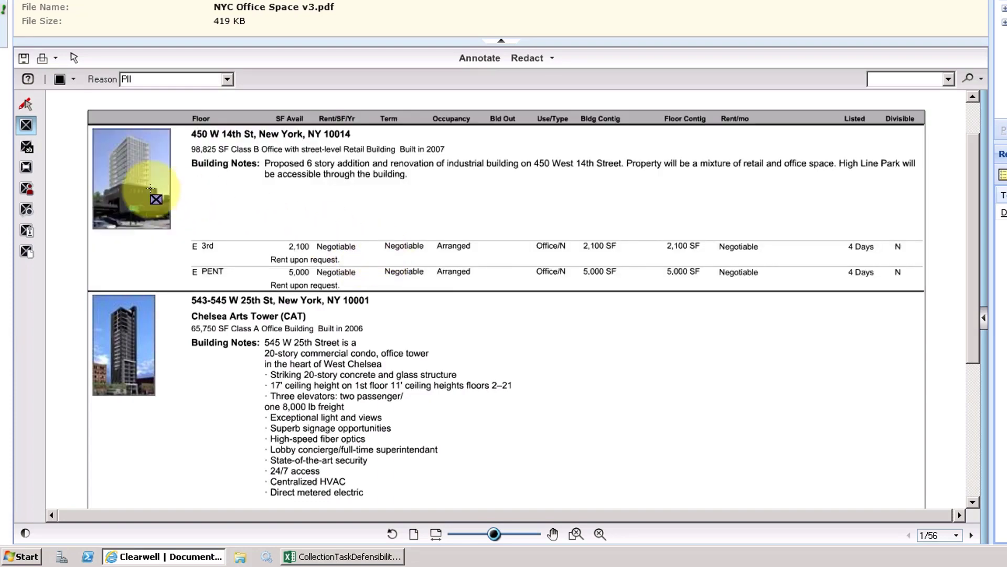
Redact the word "renovation" in the first listing's building notes using the text redaction tool.
{"action": "left_click", "coordinate": [27, 147]}
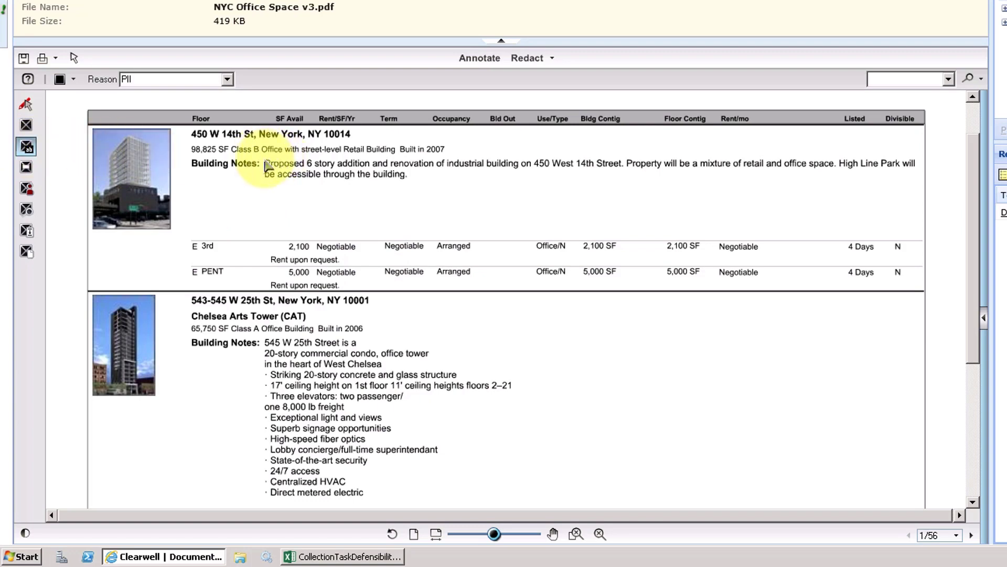
{"action": "left_click_drag", "start_coordinate": [268, 165], "coordinate": [483, 184]}
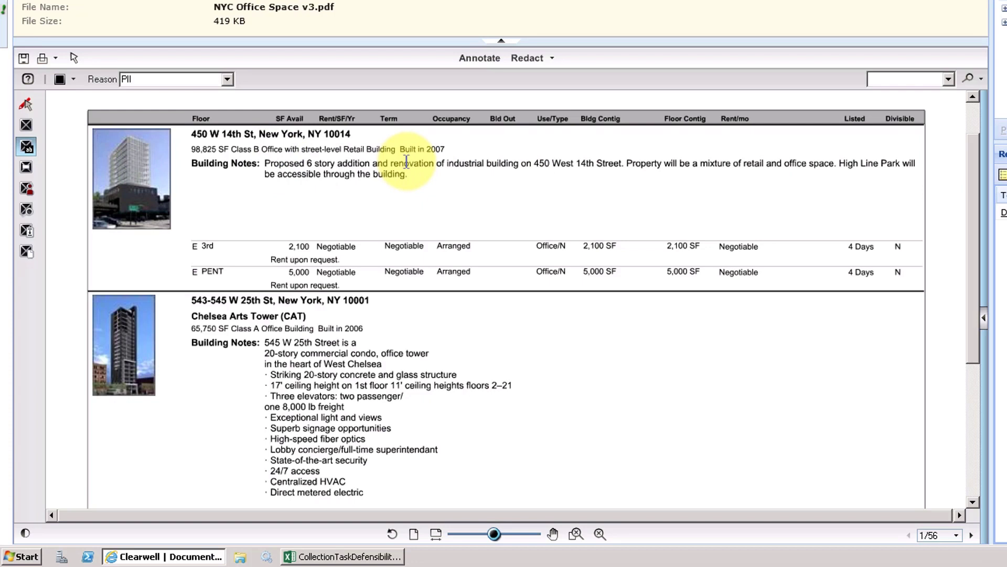
{"action": "double_click", "coordinate": [406, 161]}
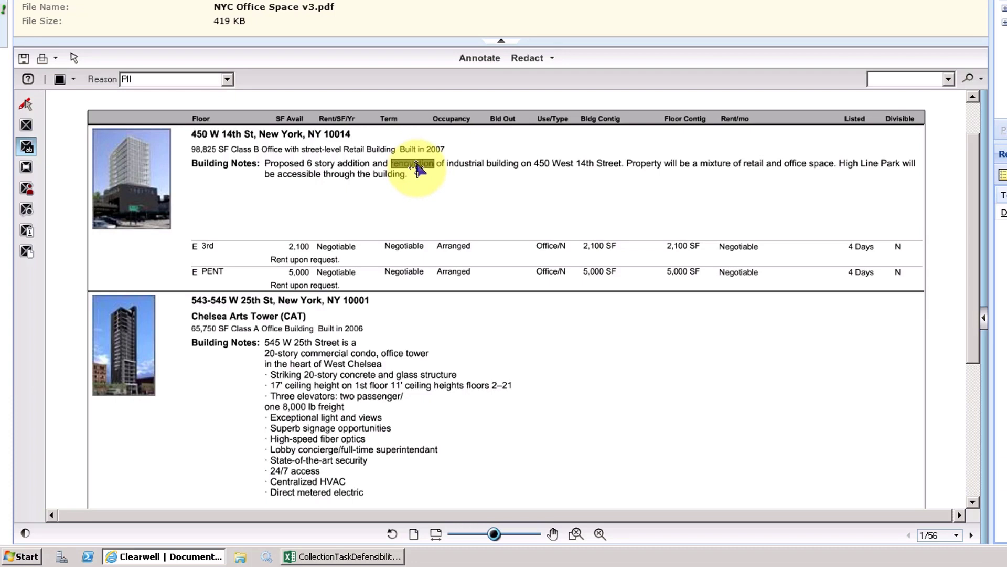
{"action": "left_click", "coordinate": [417, 167]}
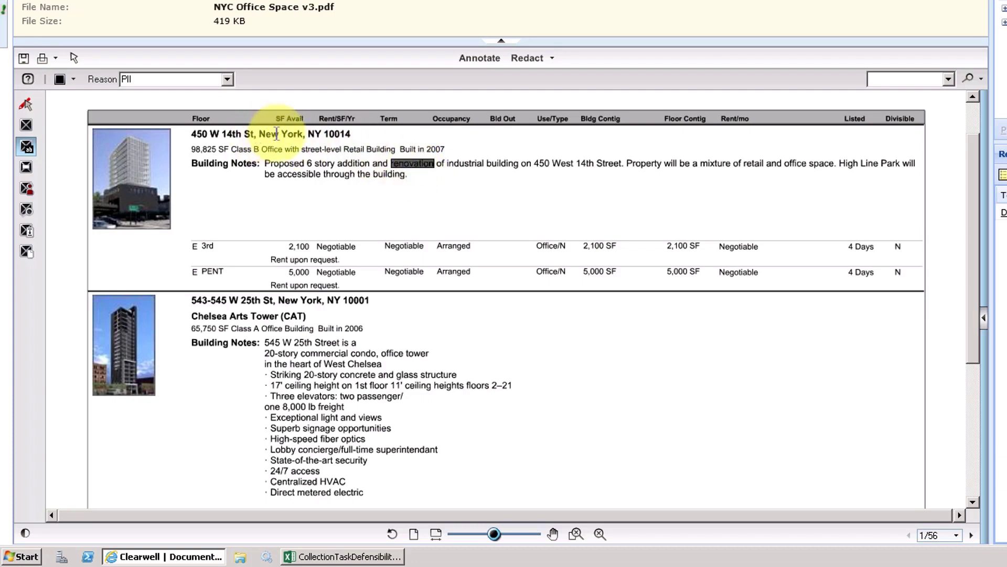
Redact "New York, NY" in the addresses of both the first and second property listings.
{"action": "left_click_drag", "start_coordinate": [258, 134], "coordinate": [322, 134]}
{"action": "left_click_drag", "start_coordinate": [278, 300], "coordinate": [341, 300]}
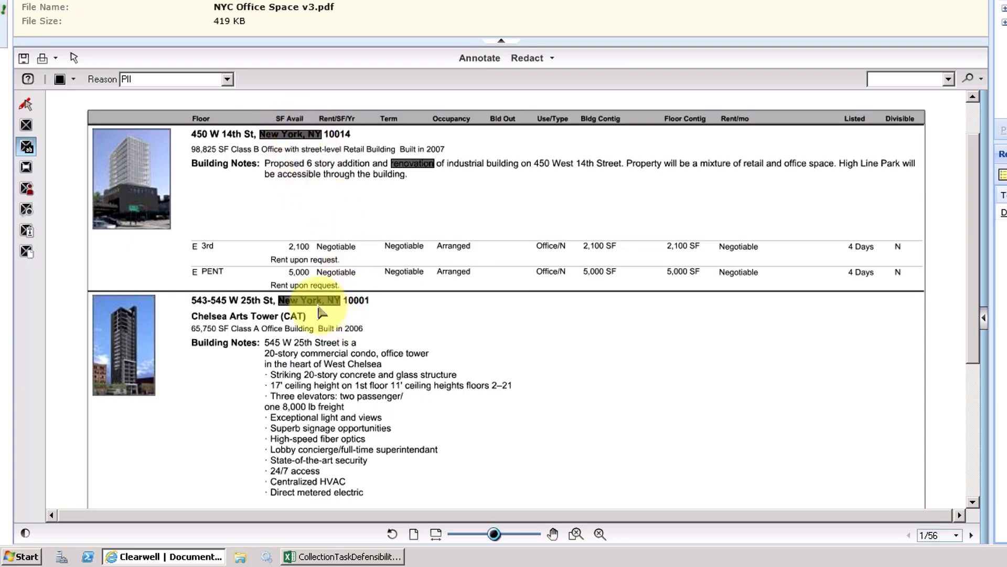
{"action": "scroll", "coordinate": [321, 312], "scroll_direction": "down", "scroll_amount": 3}
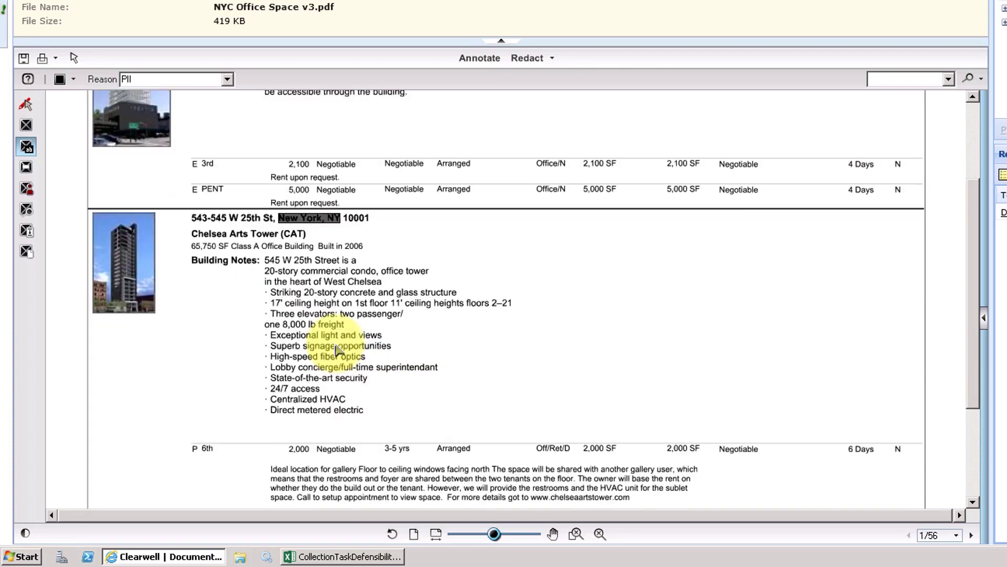
{"action": "scroll", "coordinate": [336, 350], "scroll_direction": "up", "scroll_amount": 5}
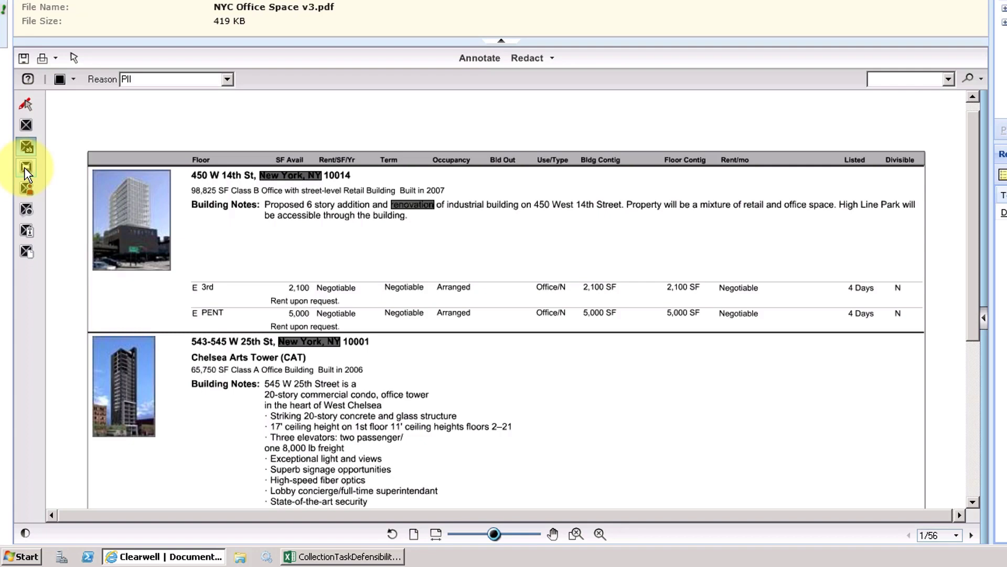
Remove "York," from the redaction on the first listing's address.
{"action": "left_click", "coordinate": [25, 168]}
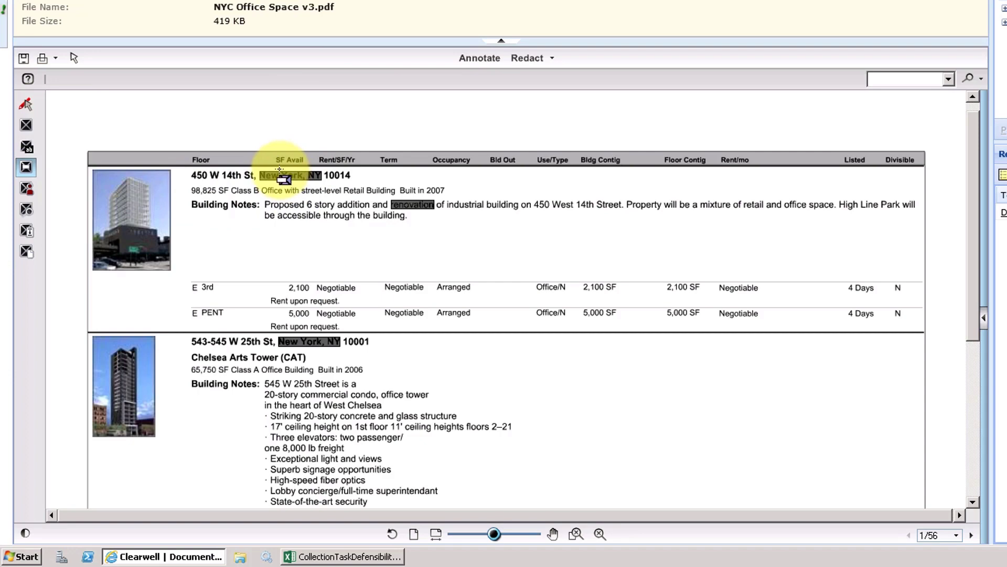
{"action": "left_click", "coordinate": [303, 181]}
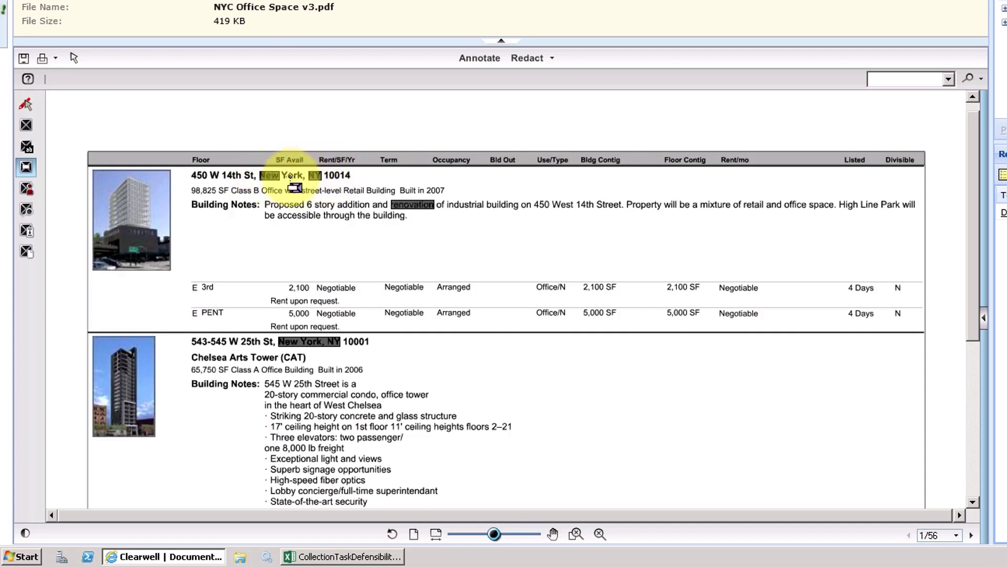
Find and redact every whole-word occurrence of "Chelsea" with black colour and PII reason, then close the dialog.
{"action": "left_click", "coordinate": [24, 189]}
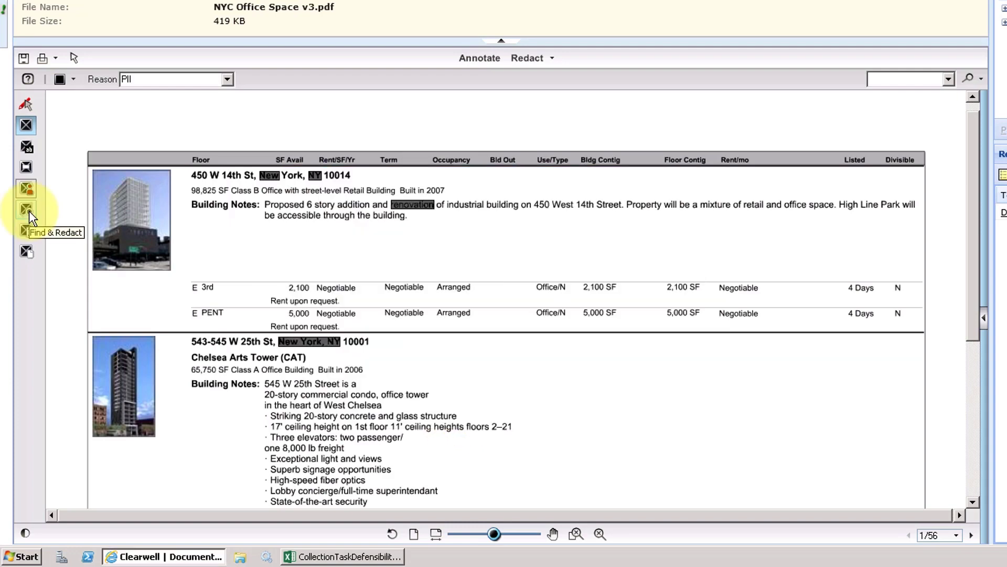
{"action": "left_click", "coordinate": [27, 209]}
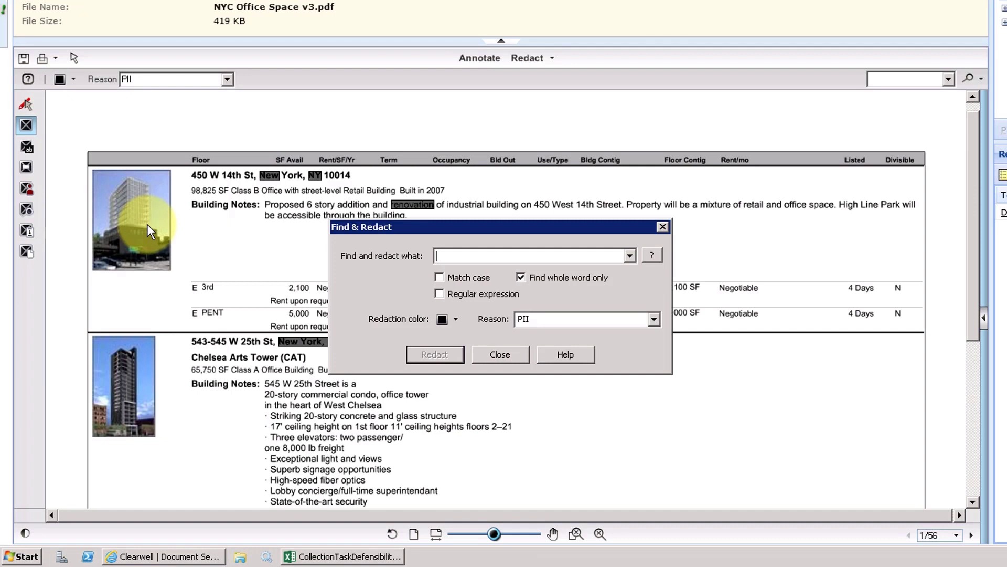
{"action": "type", "text": "Chelsea"}
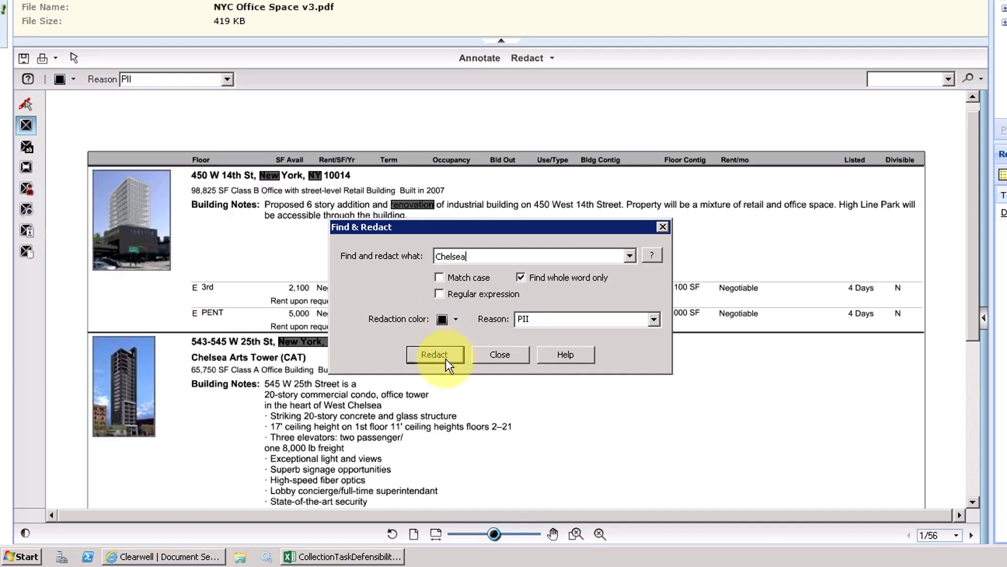
{"action": "left_click", "coordinate": [447, 361]}
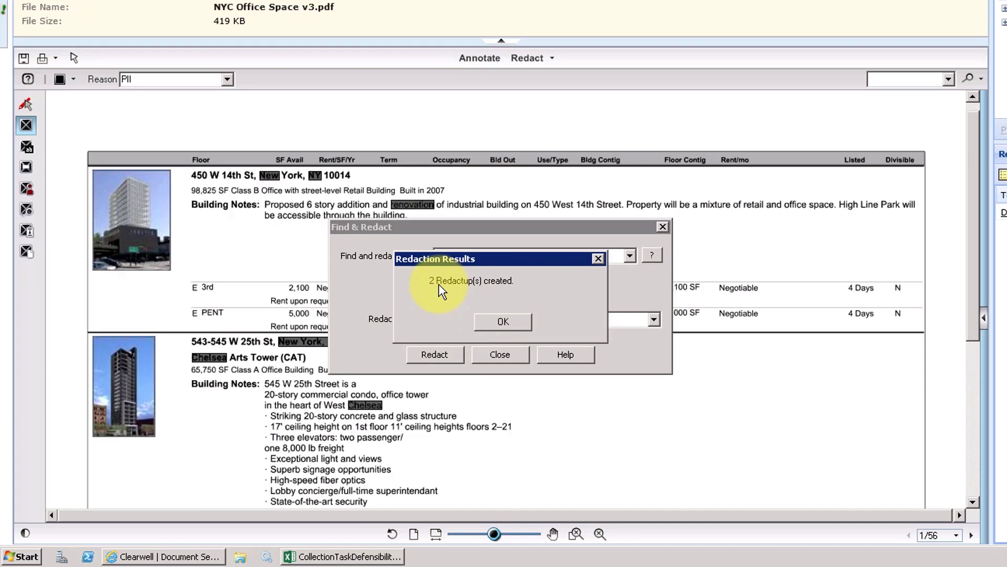
{"action": "left_click", "coordinate": [502, 321]}
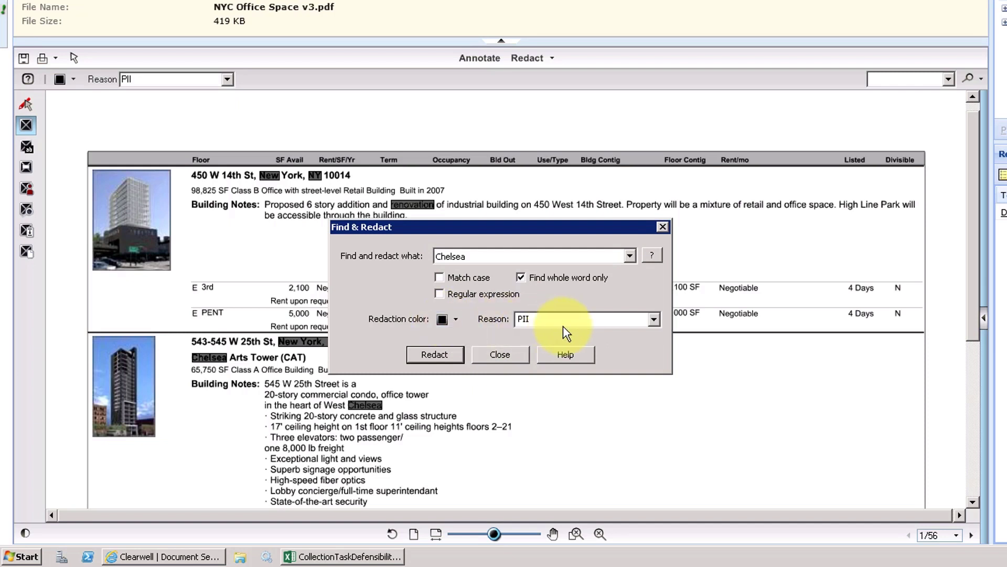
{"action": "left_click", "coordinate": [500, 354]}
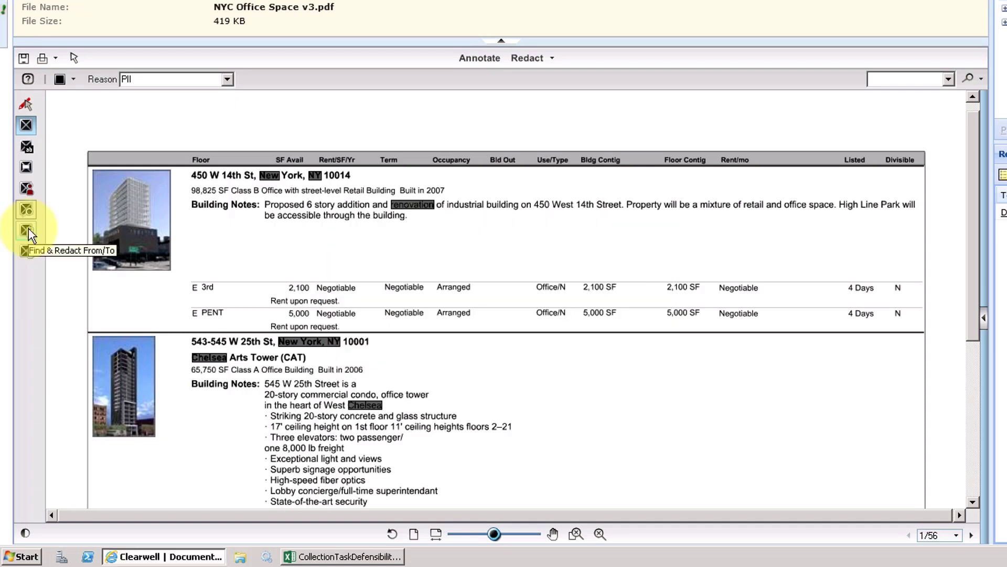
Examine the Find & Redact From/To and Redact Page dialogs, closing each without redacting.
{"action": "left_click", "coordinate": [28, 231]}
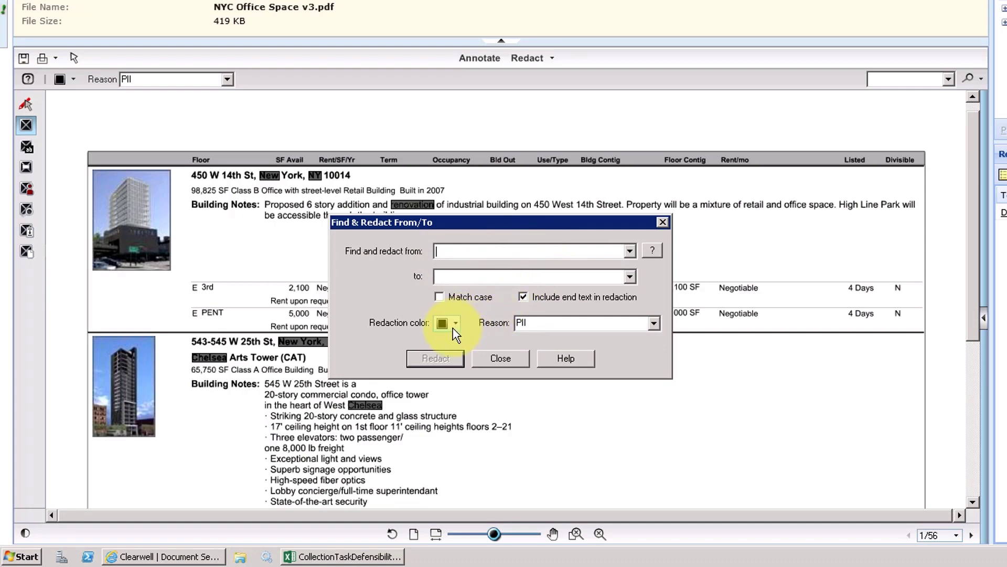
{"action": "left_click", "coordinate": [500, 358]}
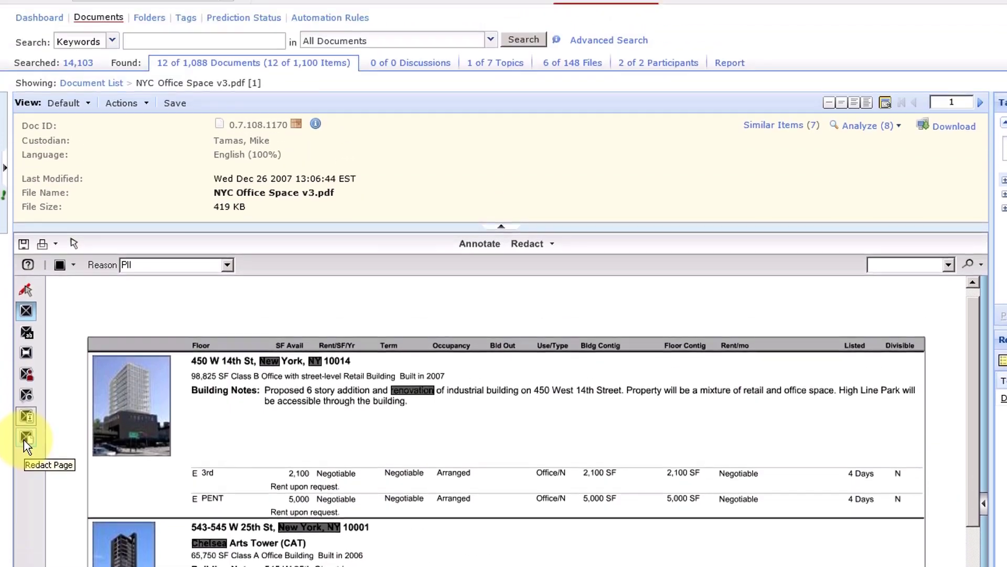
{"action": "left_click", "coordinate": [26, 252]}
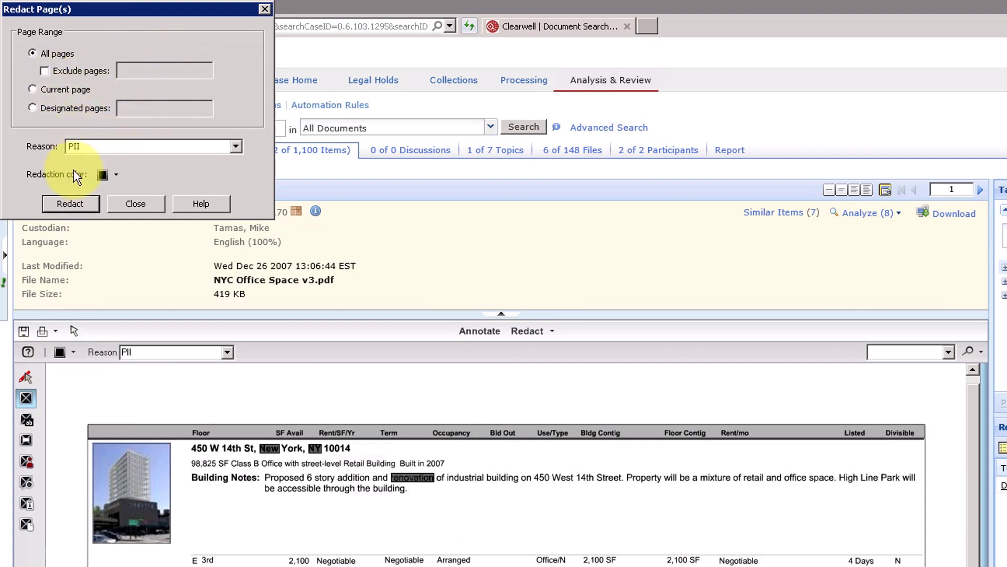
{"action": "left_click", "coordinate": [130, 203]}
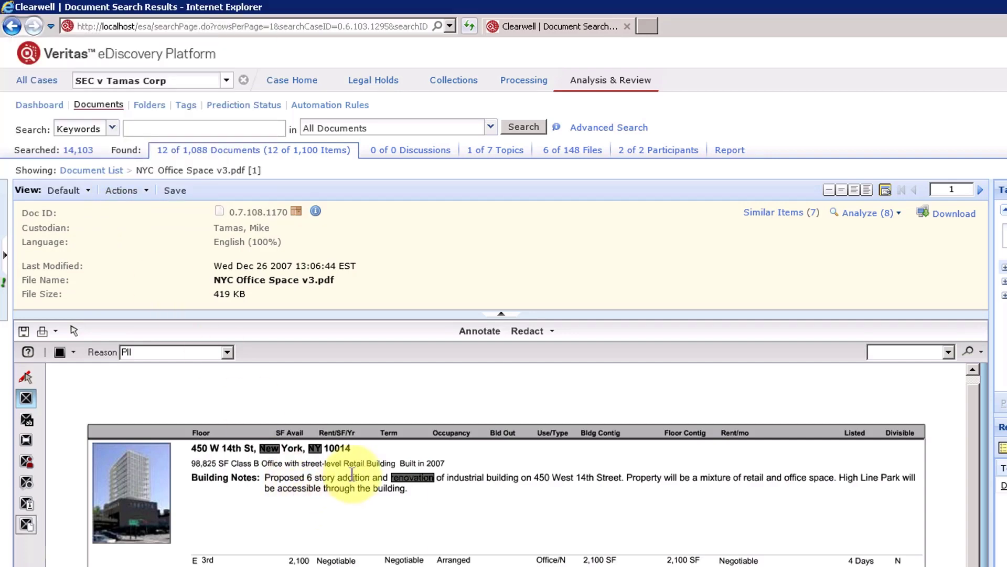
Save the redactions and expand the RedactionTagSet tags down to Redacted and Default.
{"action": "left_click", "coordinate": [23, 332]}
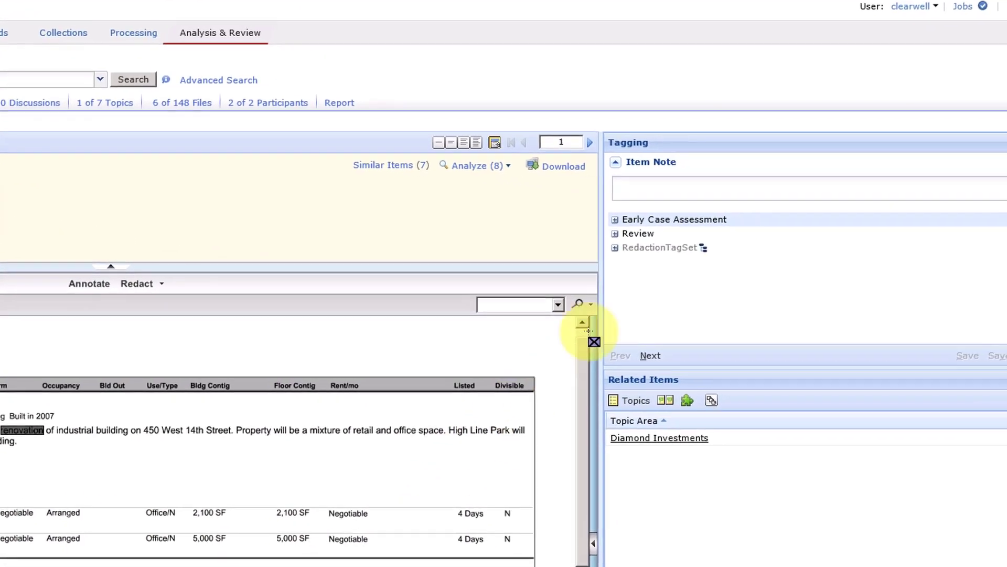
{"action": "left_click", "coordinate": [614, 248]}
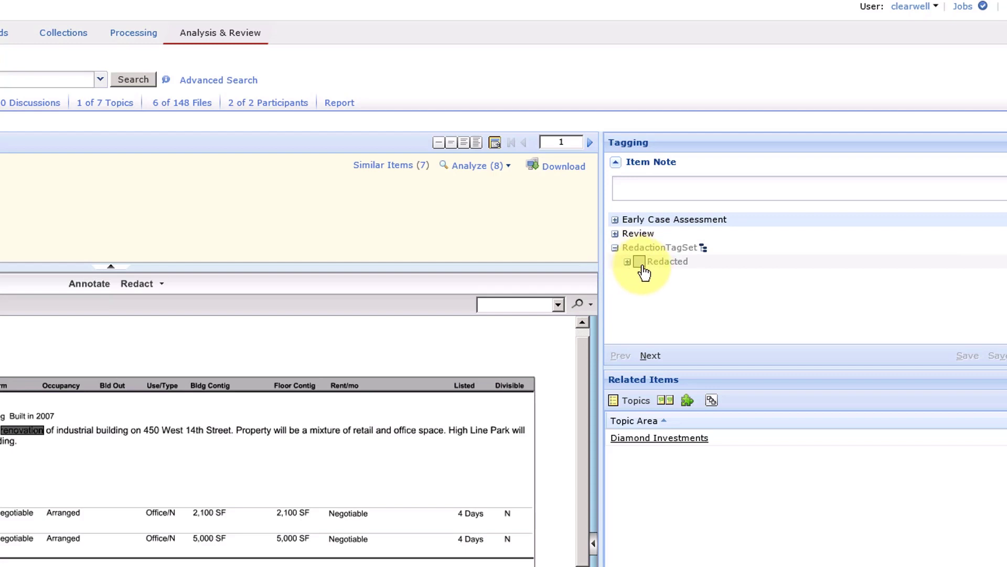
{"action": "left_click", "coordinate": [628, 262]}
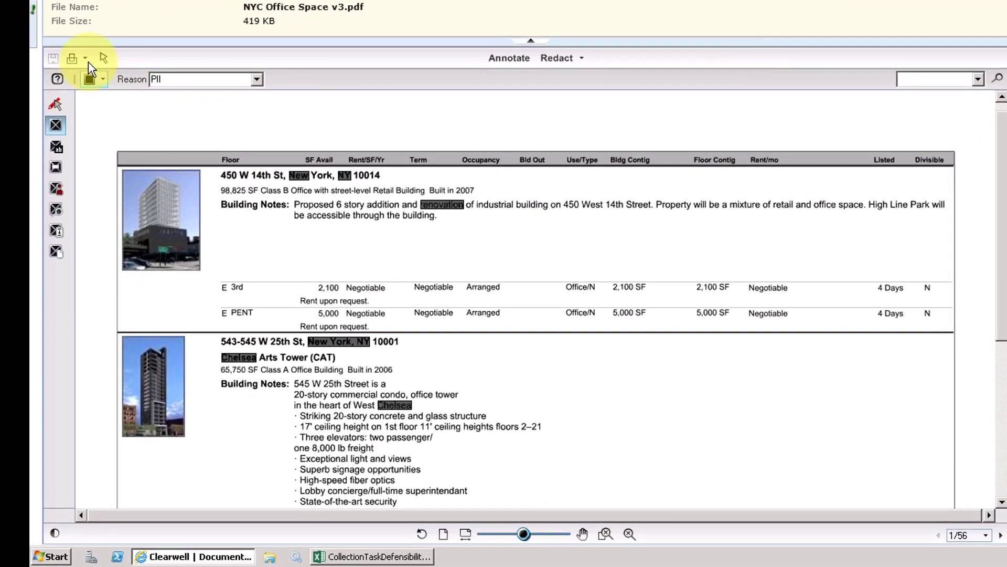
Open the Print dialog to review its redaction options, then cancel it.
{"action": "left_click", "coordinate": [87, 59]}
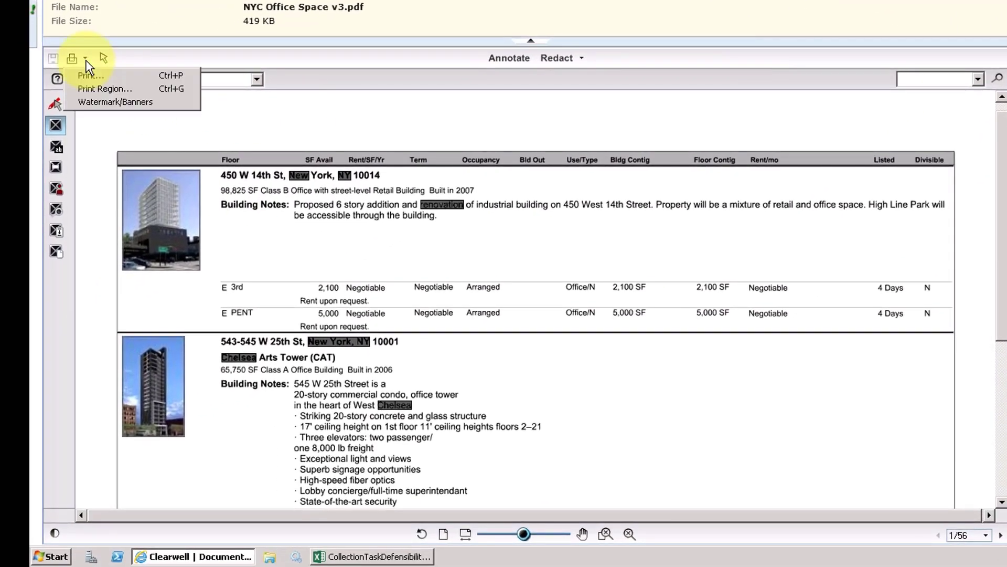
{"action": "left_click", "coordinate": [90, 74]}
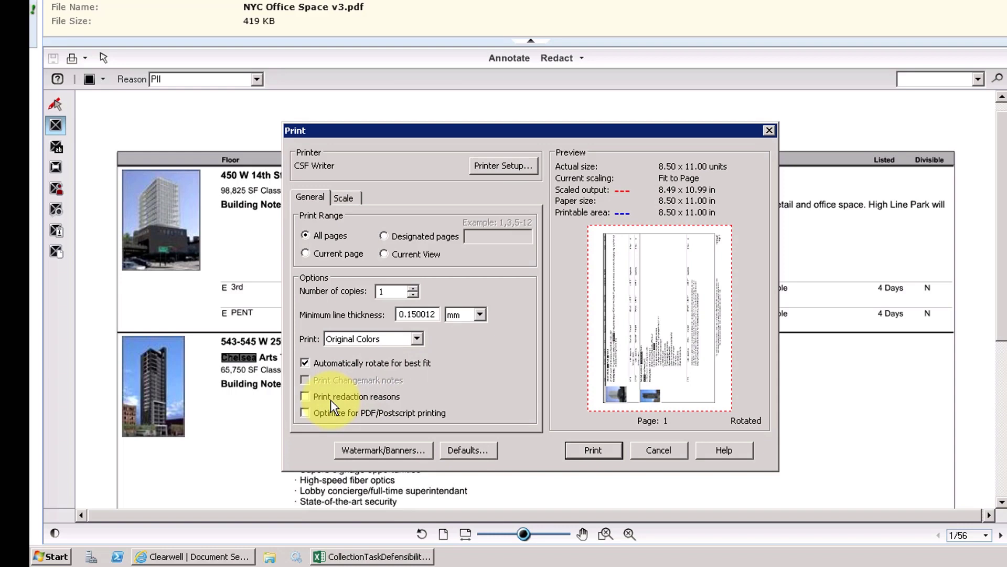
{"action": "key", "text": "Escape"}
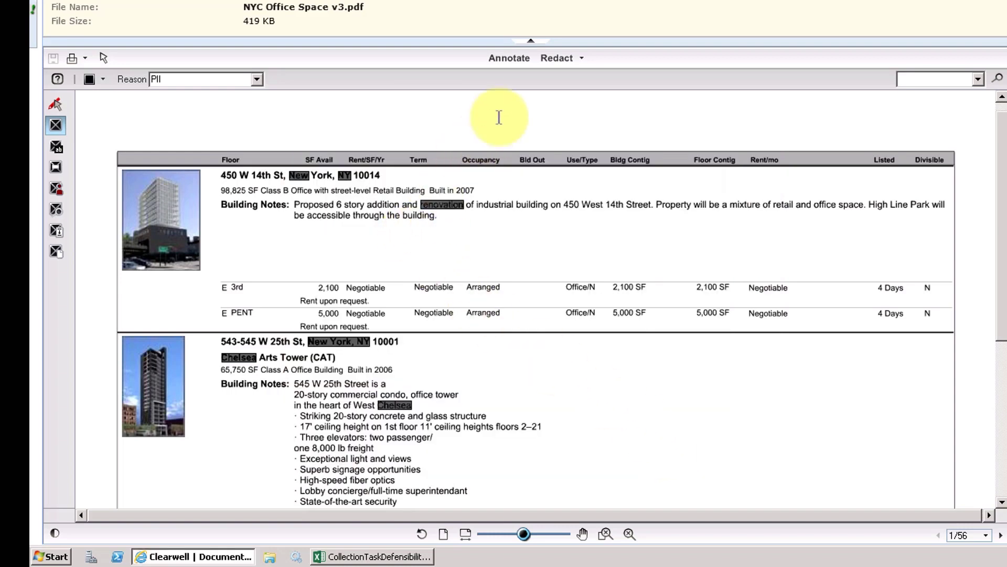
Switch to Annotate and paste a red Arial text annotation "CONFIDENTIAL" above the listings table.
{"action": "left_click", "coordinate": [507, 61]}
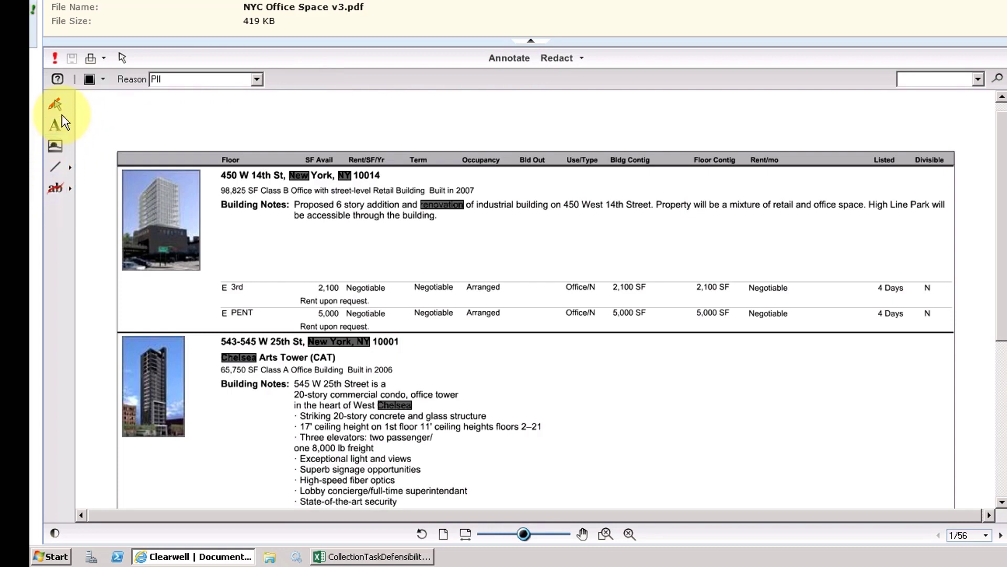
{"action": "left_click", "coordinate": [57, 130]}
{"action": "left_click", "coordinate": [197, 116]}
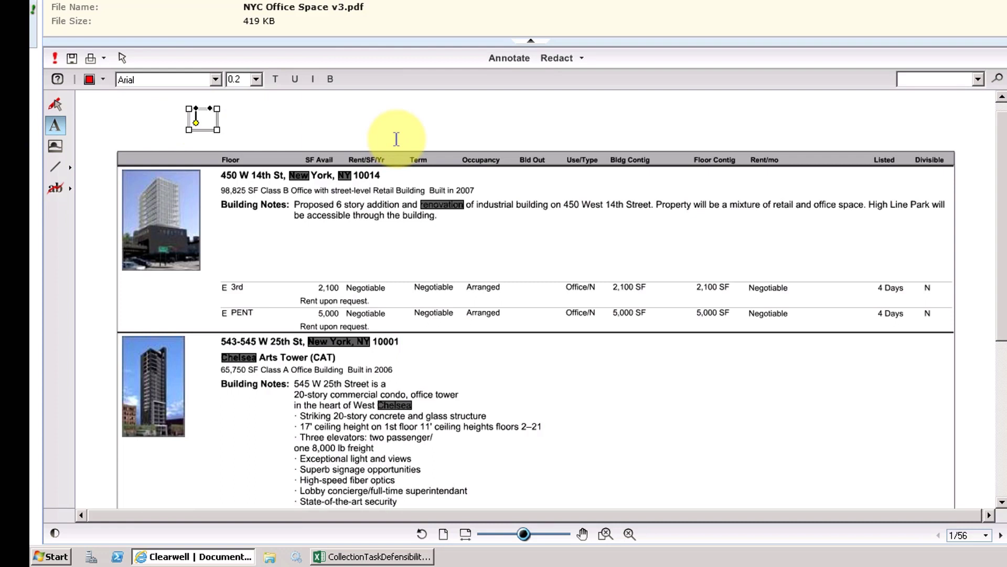
{"action": "type", "text": "CONFIDENTIAL"}
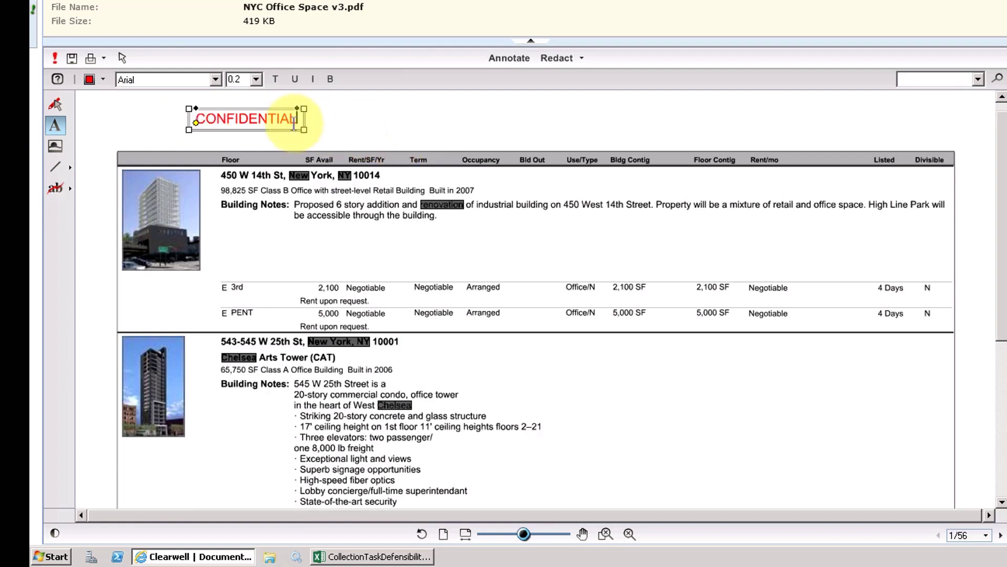
{"action": "left_click", "coordinate": [103, 79]}
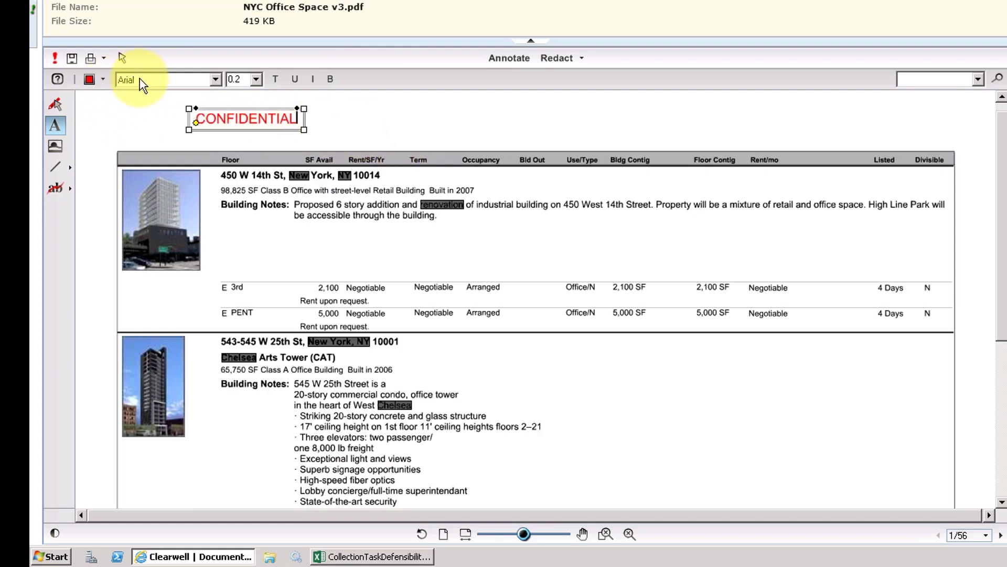
{"action": "left_click", "coordinate": [139, 84]}
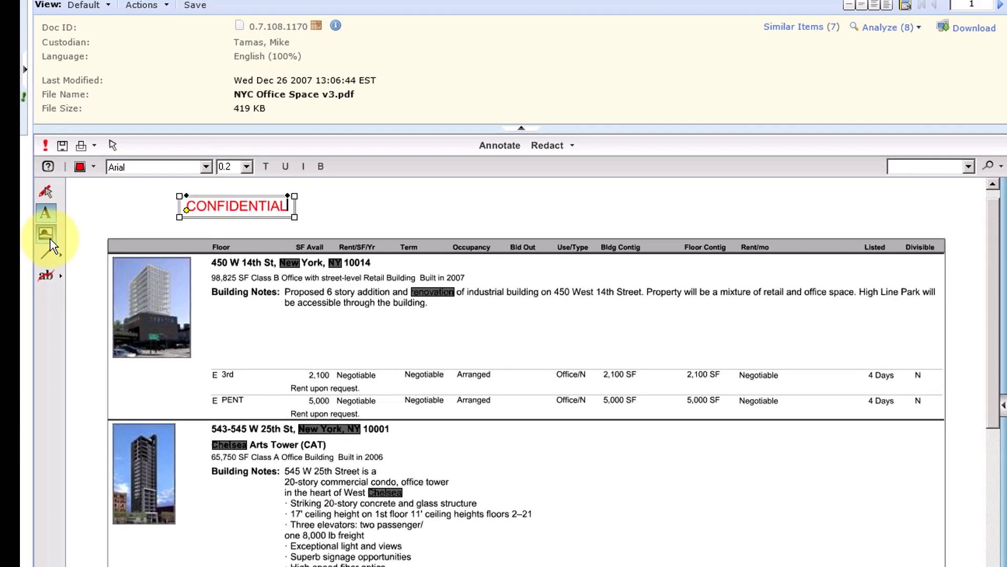
Draw a red 3.0 arrow pointer annotation pointing left toward the second listing's Chelsea Arts Tower line.
{"action": "left_click", "coordinate": [56, 148]}
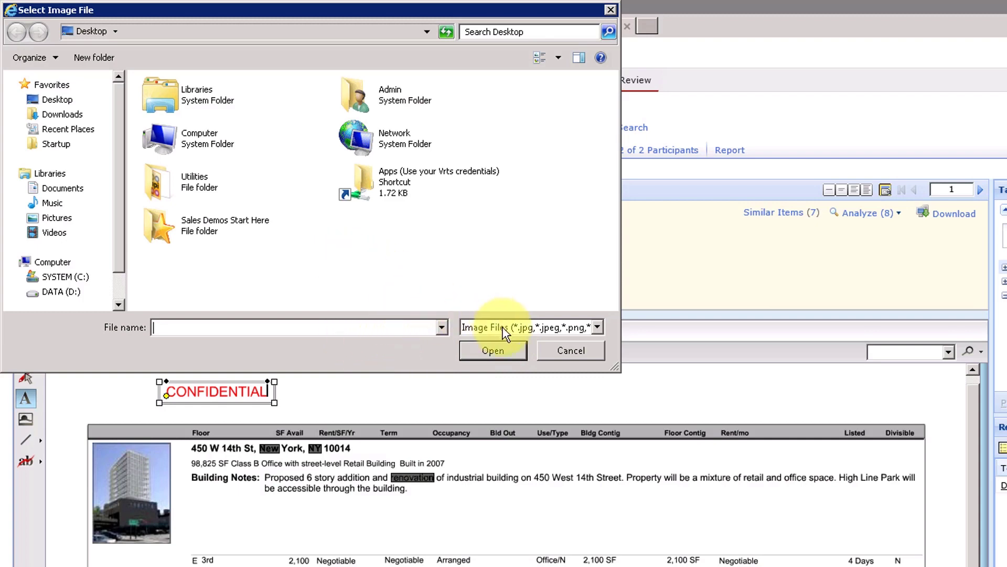
{"action": "left_click", "coordinate": [546, 351]}
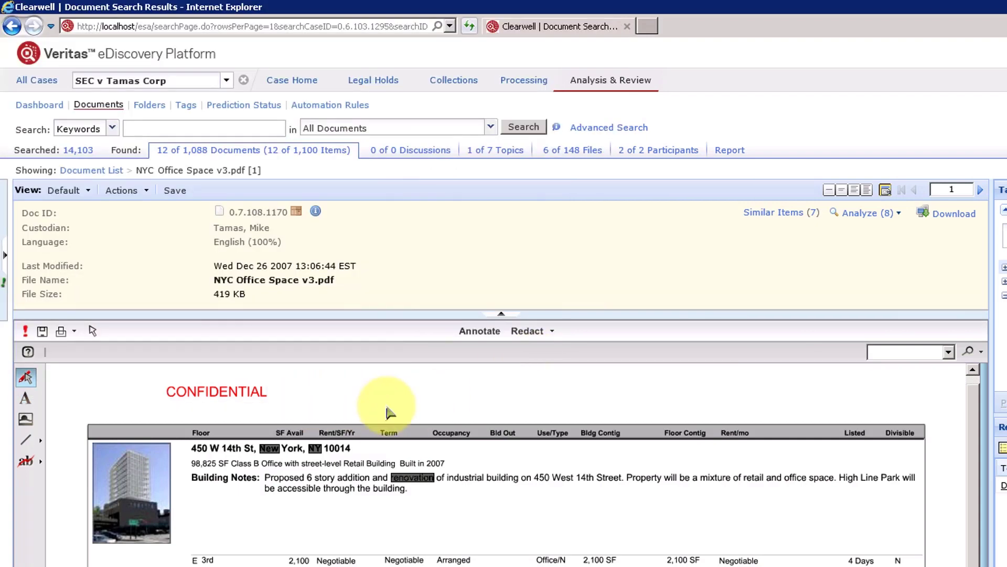
{"action": "left_click", "coordinate": [41, 442]}
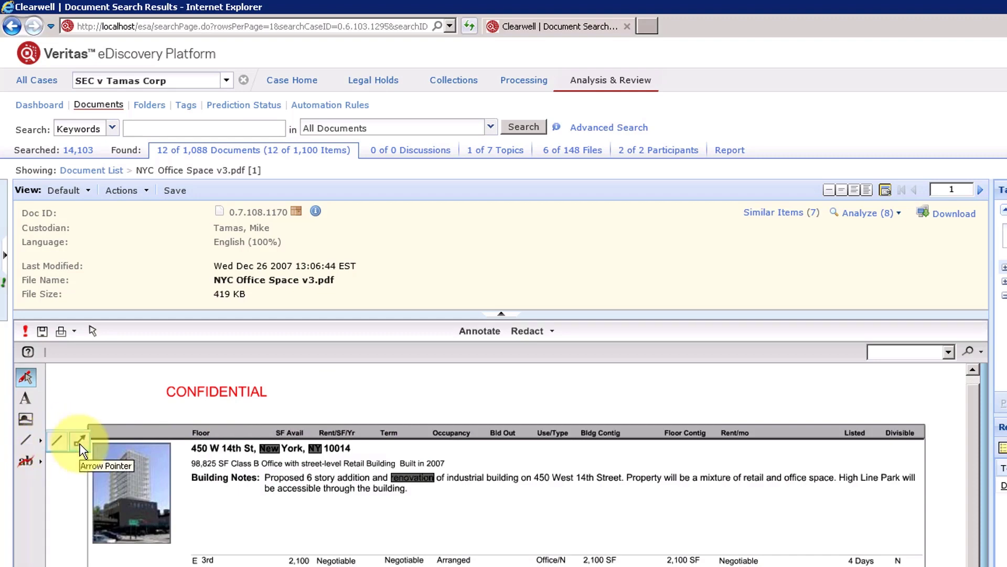
{"action": "left_click", "coordinate": [82, 447]}
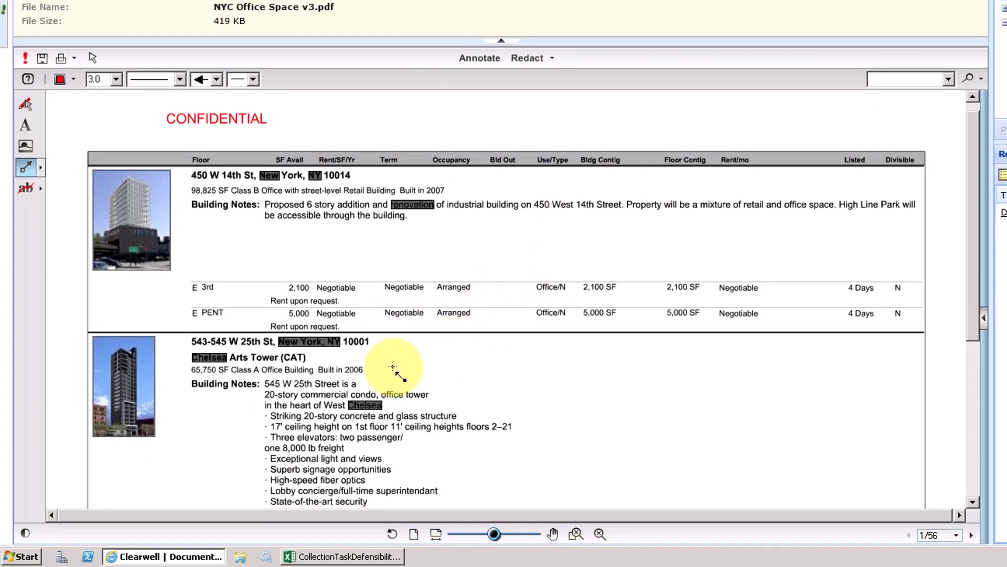
{"action": "mouse_move", "coordinate": [489, 367]}
{"action": "left_mouse_down"}
{"action": "mouse_move", "coordinate": [342, 362]}
{"action": "mouse_move", "coordinate": [636, 386]}
{"action": "mouse_move", "coordinate": [647, 353]}
{"action": "mouse_move", "coordinate": [638, 345]}
{"action": "left_mouse_up"}
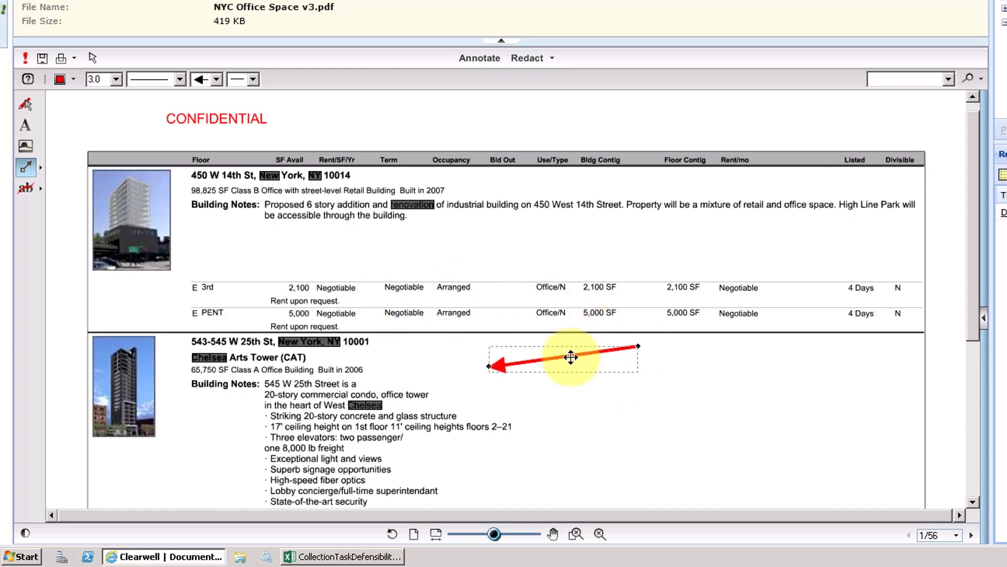
Shift the arrow left, then strike through "Property will be a mixture of retail and office space" in the first listing's notes.
{"action": "left_click_drag", "start_coordinate": [571, 357], "coordinate": [455, 358]}
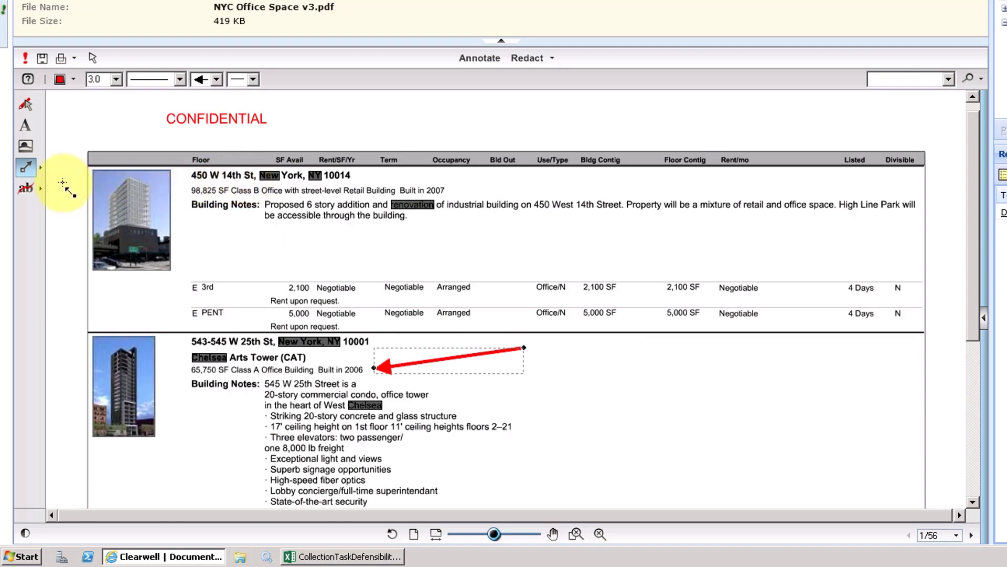
{"action": "left_click", "coordinate": [36, 192]}
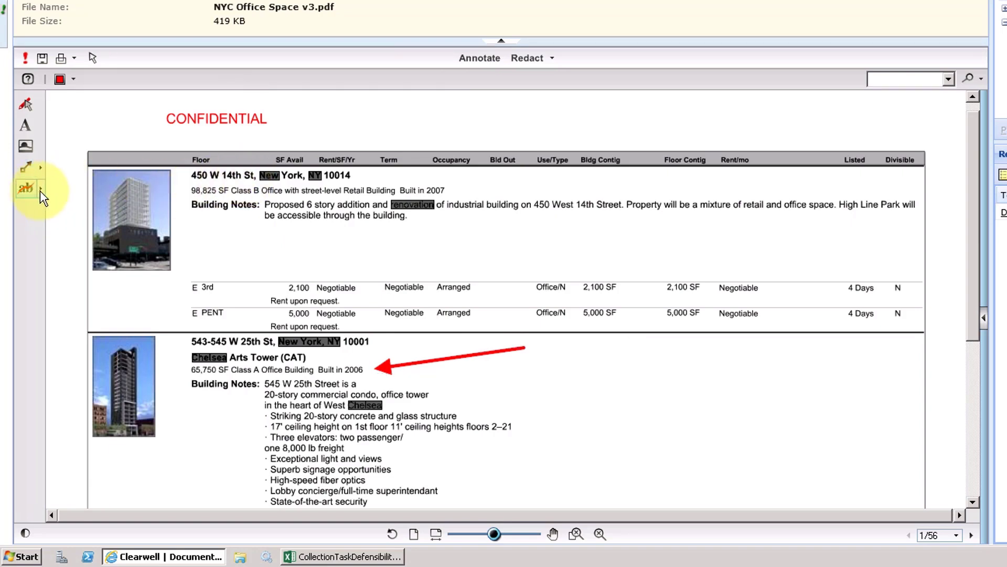
{"action": "left_click", "coordinate": [40, 189]}
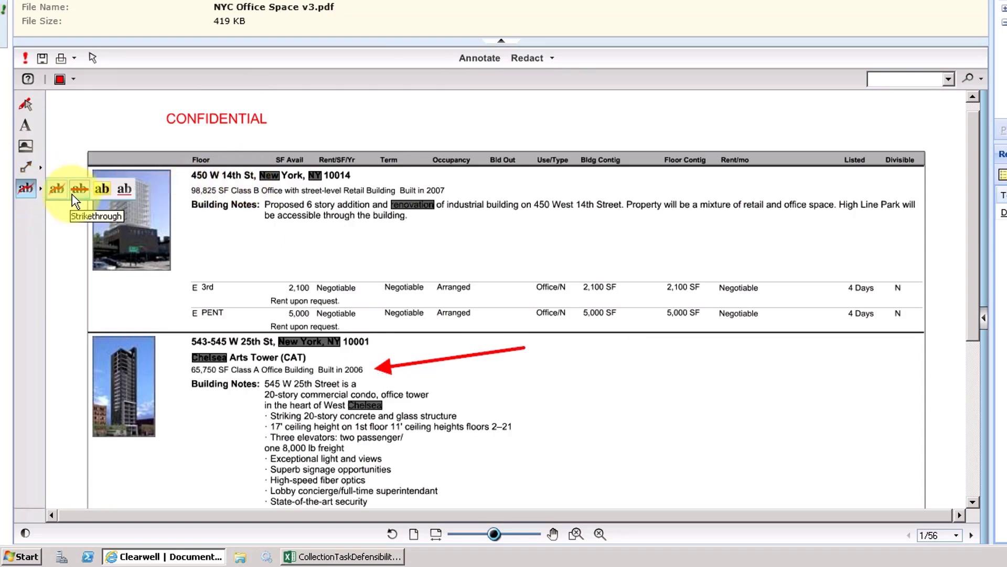
{"action": "left_click", "coordinate": [61, 194]}
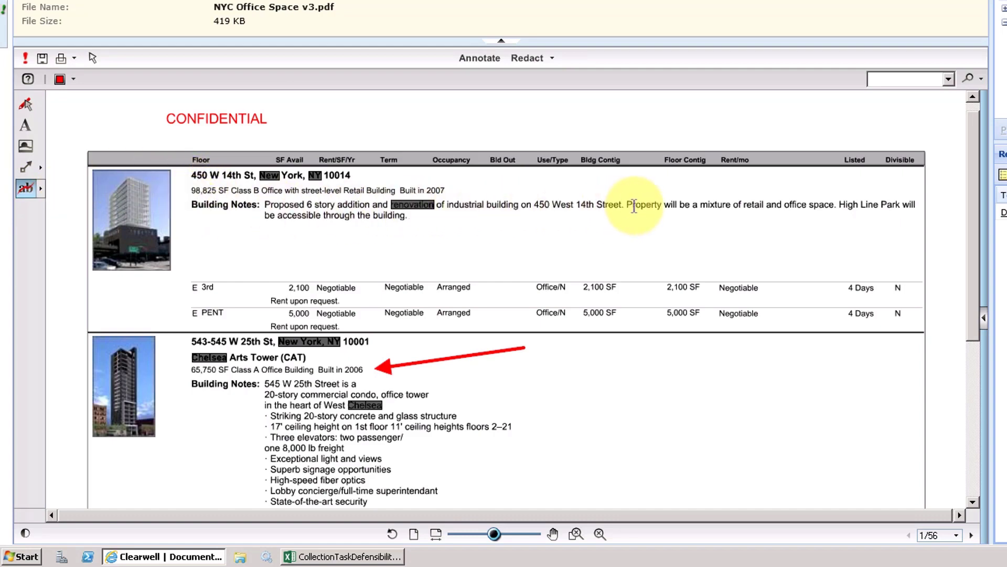
{"action": "left_click_drag", "start_coordinate": [628, 205], "coordinate": [836, 206]}
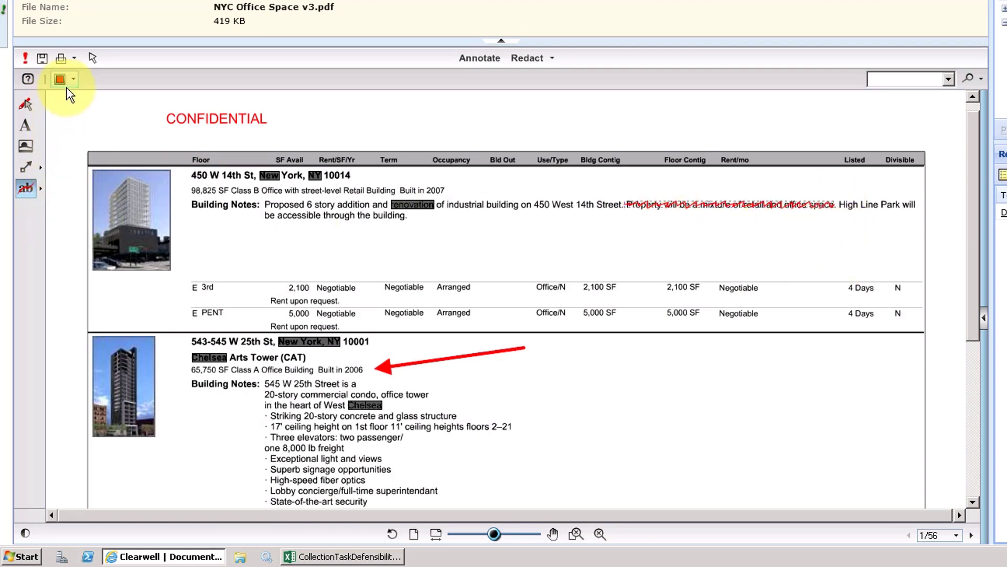
Highlight the first listing's "98,825 SF Class B Office with street-level Retail Building Built in 2007" line in yellow.
{"action": "left_click", "coordinate": [44, 188]}
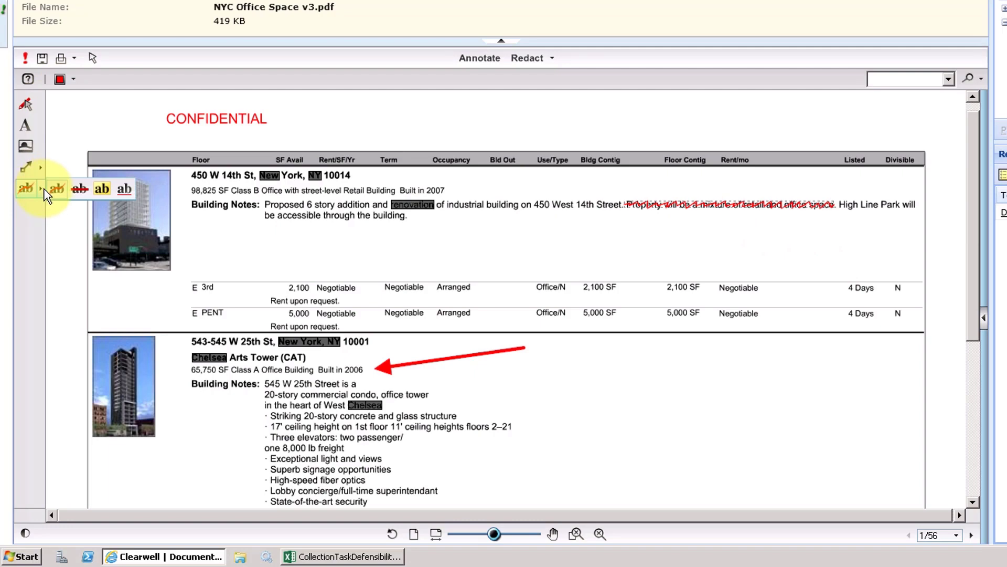
{"action": "left_click", "coordinate": [99, 188]}
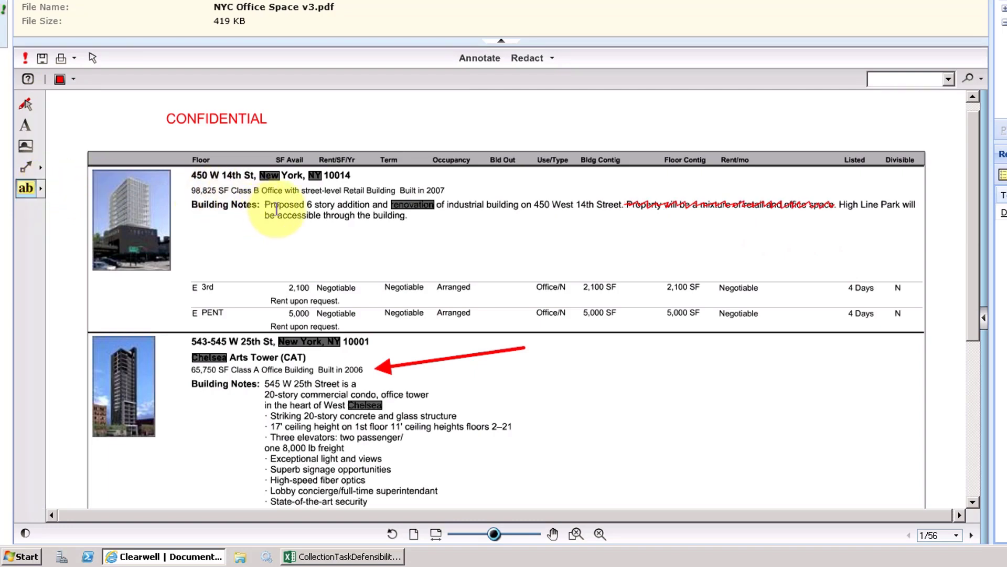
{"action": "left_click_drag", "start_coordinate": [185, 192], "coordinate": [453, 185]}
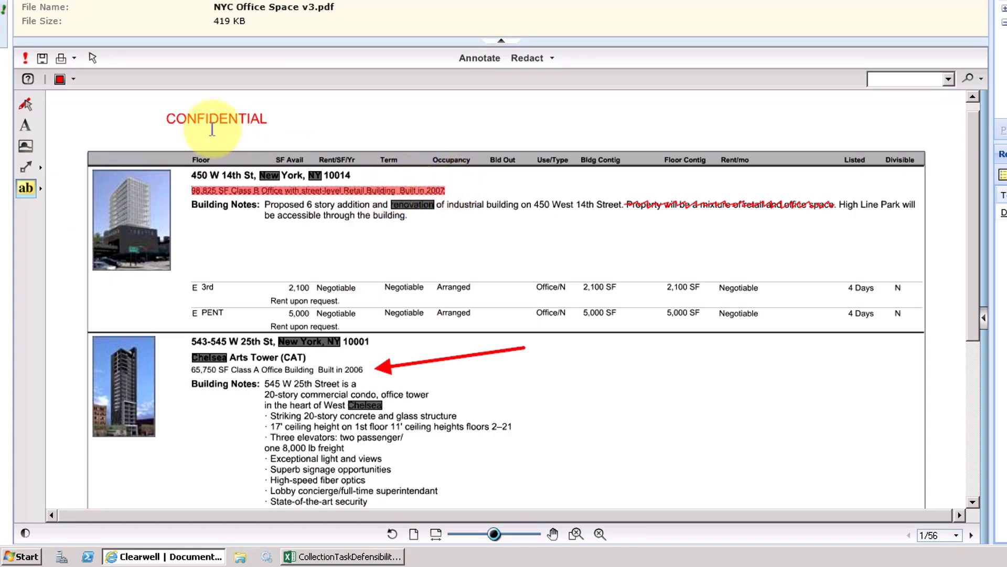
{"action": "left_click", "coordinate": [74, 78]}
{"action": "left_click", "coordinate": [73, 99]}
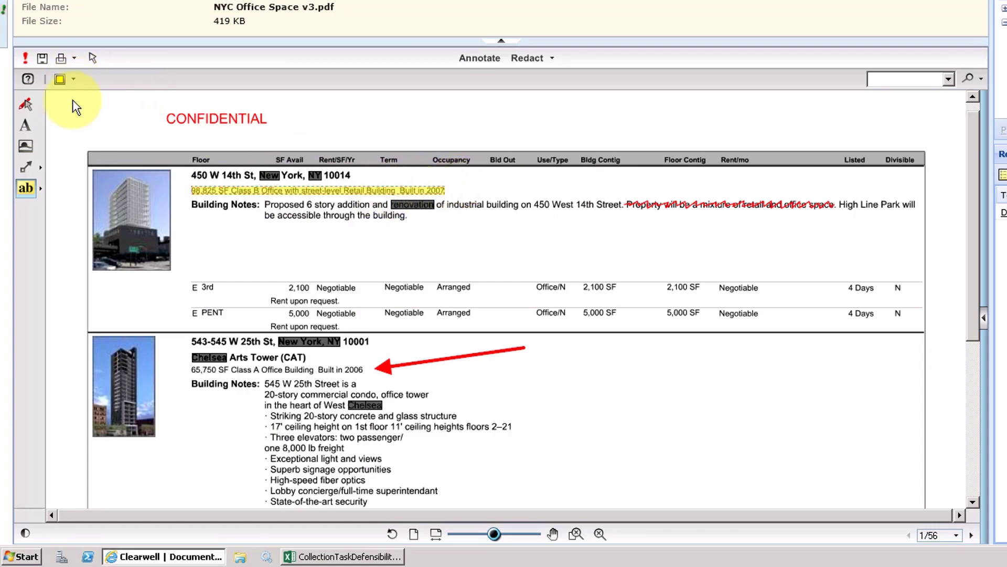
Underline the first listing's address "450 W 14th St, New York, NY 10014" in green.
{"action": "left_click", "coordinate": [39, 190]}
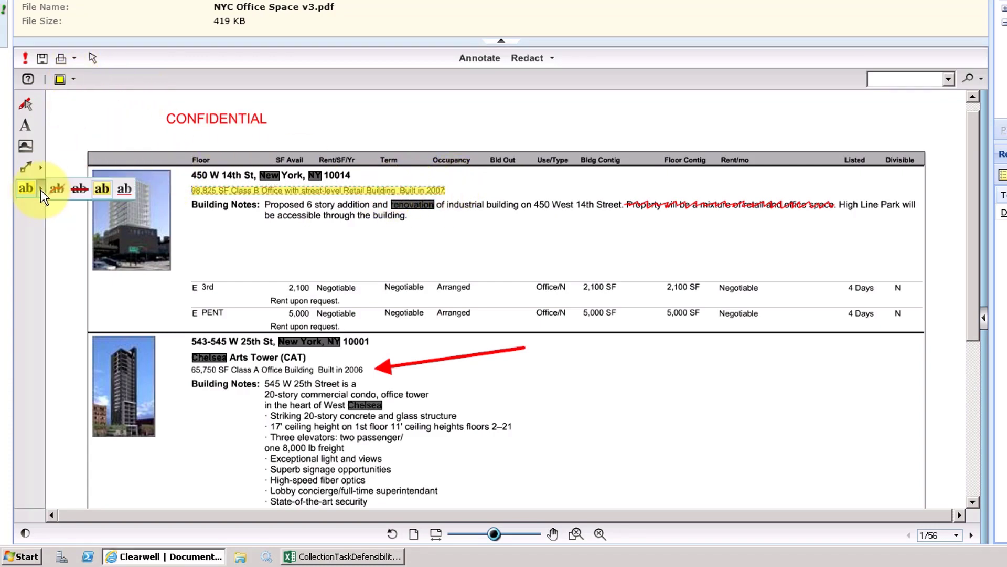
{"action": "left_click", "coordinate": [119, 191]}
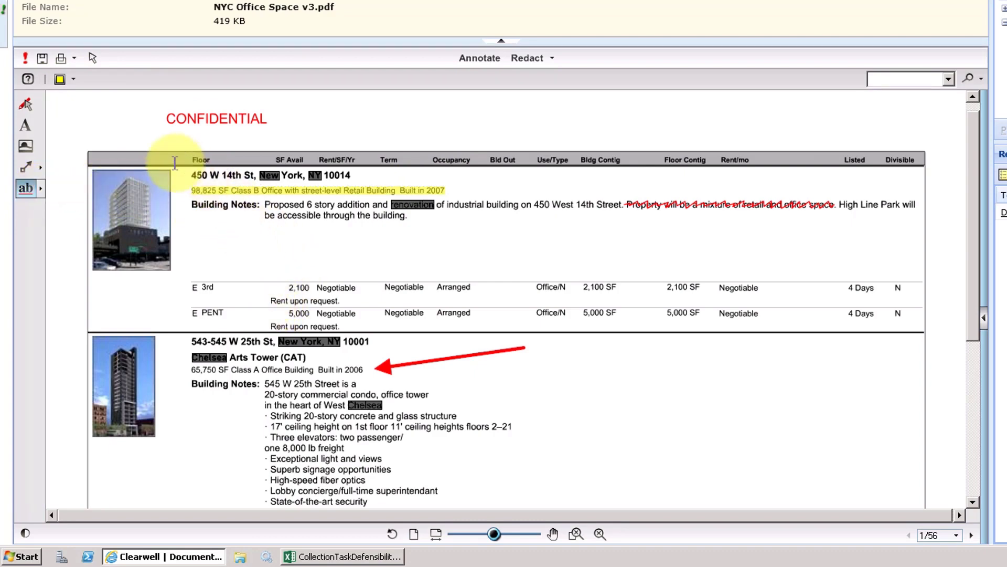
{"action": "left_click_drag", "start_coordinate": [189, 175], "coordinate": [351, 175]}
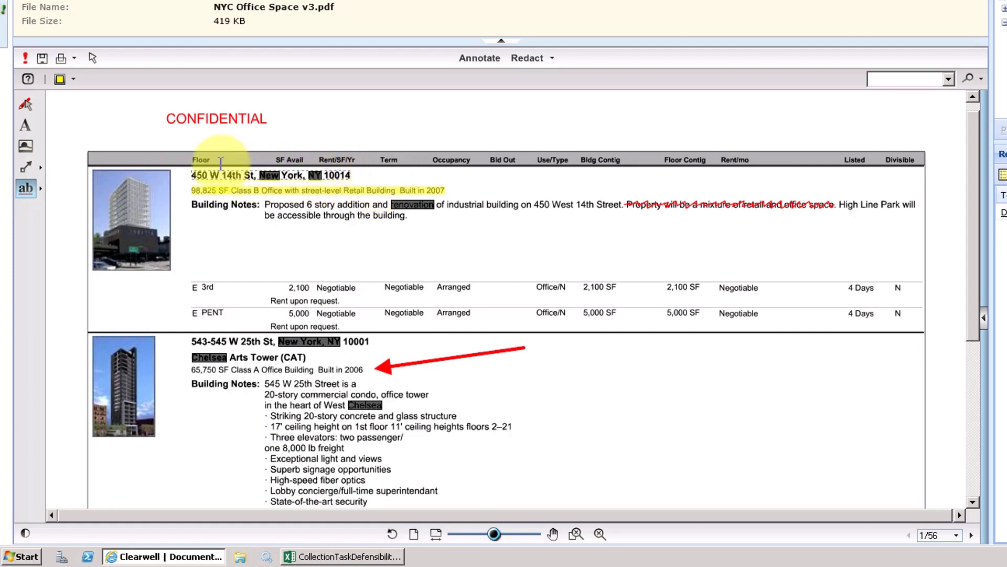
{"action": "left_click", "coordinate": [73, 79]}
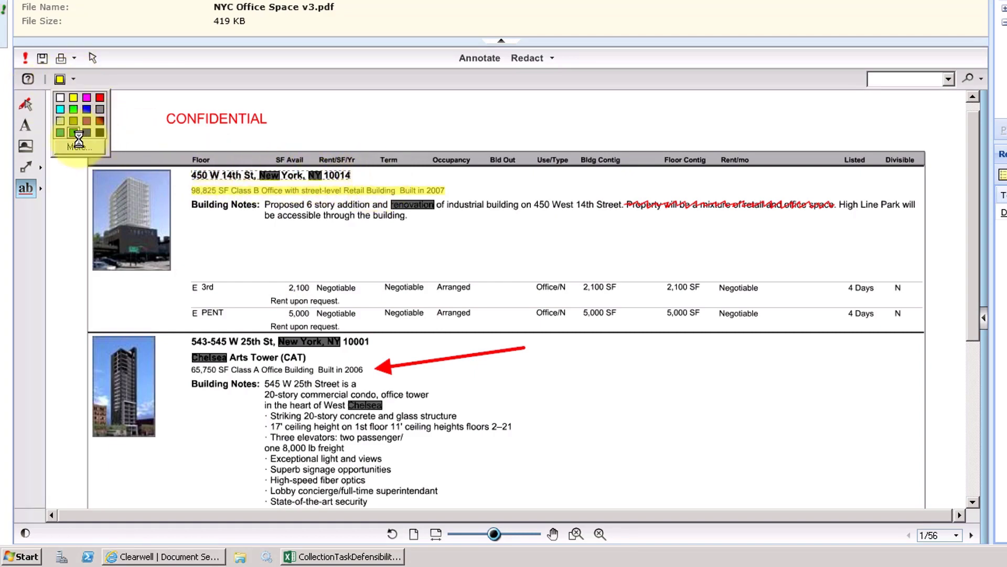
{"action": "left_click", "coordinate": [74, 110]}
{"action": "left_click", "coordinate": [417, 220]}
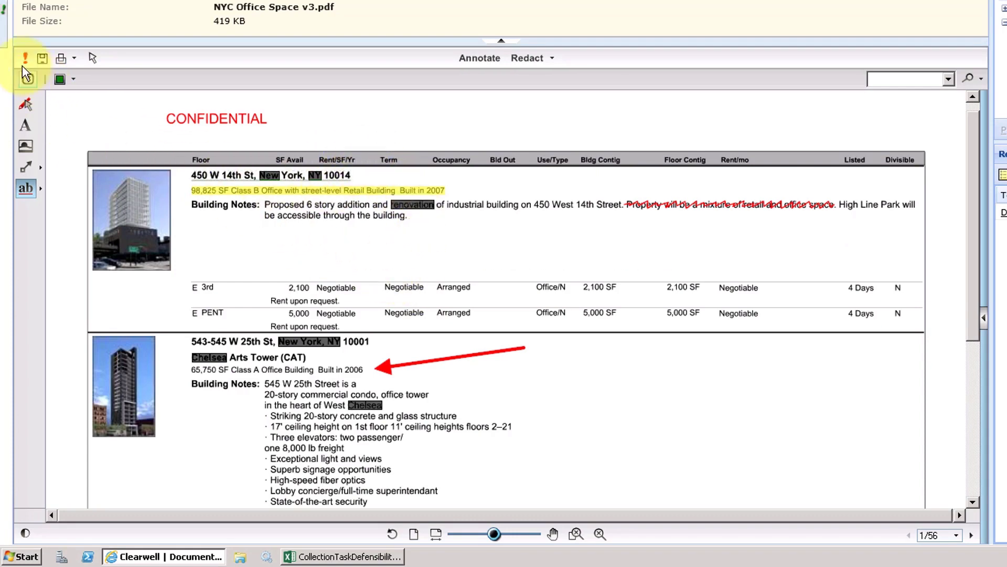
Delete the strikethrough annotation in the first listing's notes and the red arrow annotation.
{"action": "mouse_move", "coordinate": [22, 66]}
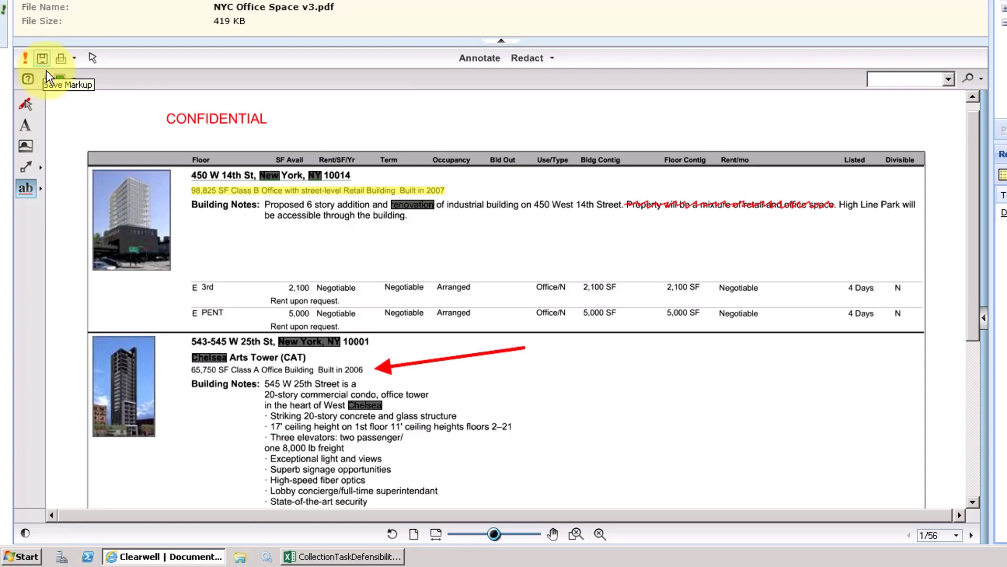
{"action": "left_click", "coordinate": [25, 108]}
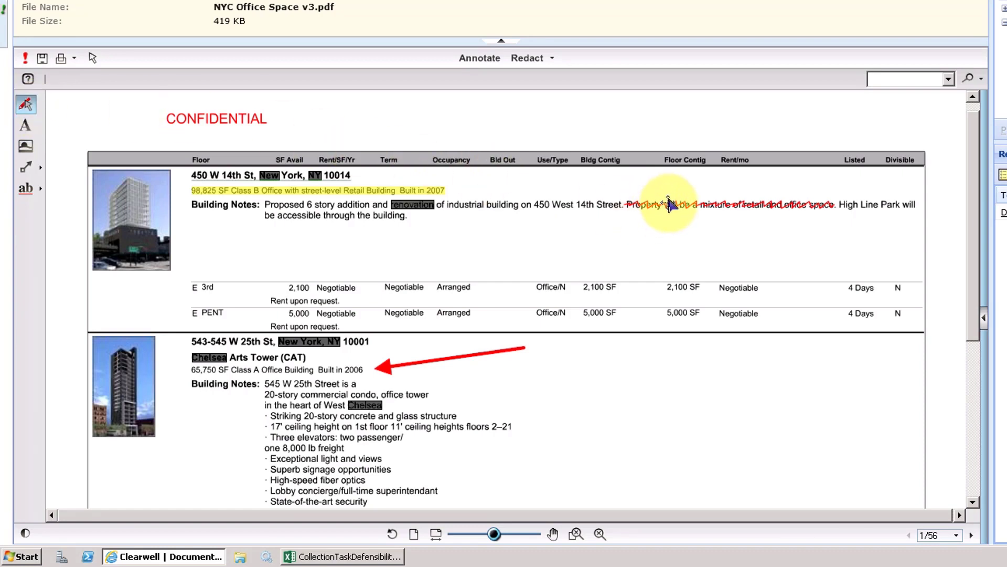
{"action": "left_click", "coordinate": [669, 204]}
{"action": "key", "text": "Delete"}
{"action": "left_click", "coordinate": [459, 360]}
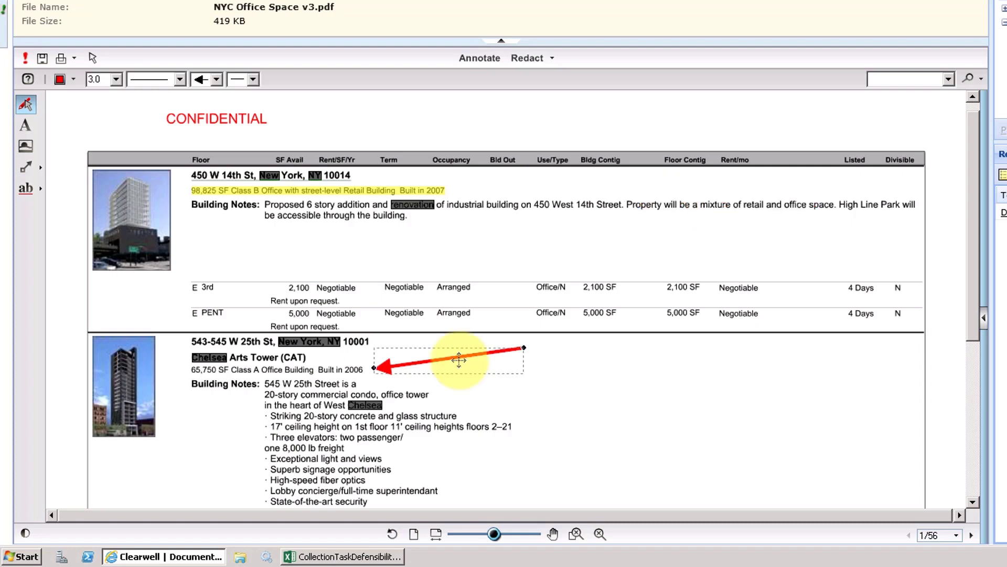
{"action": "key", "text": "Delete"}
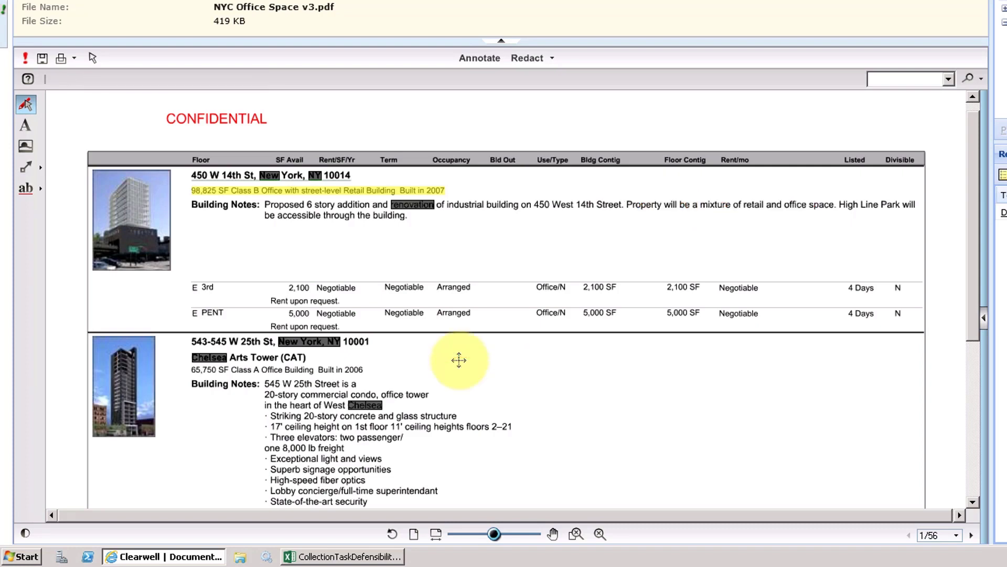
Open the Print dialog to review its options, then cancel it.
{"action": "left_click", "coordinate": [61, 59]}
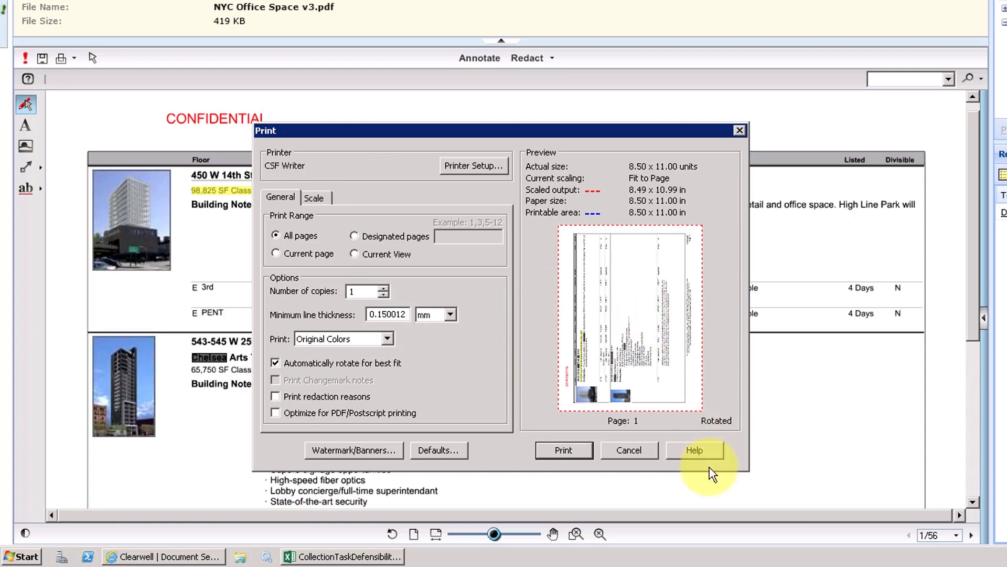
{"action": "left_click", "coordinate": [629, 450]}
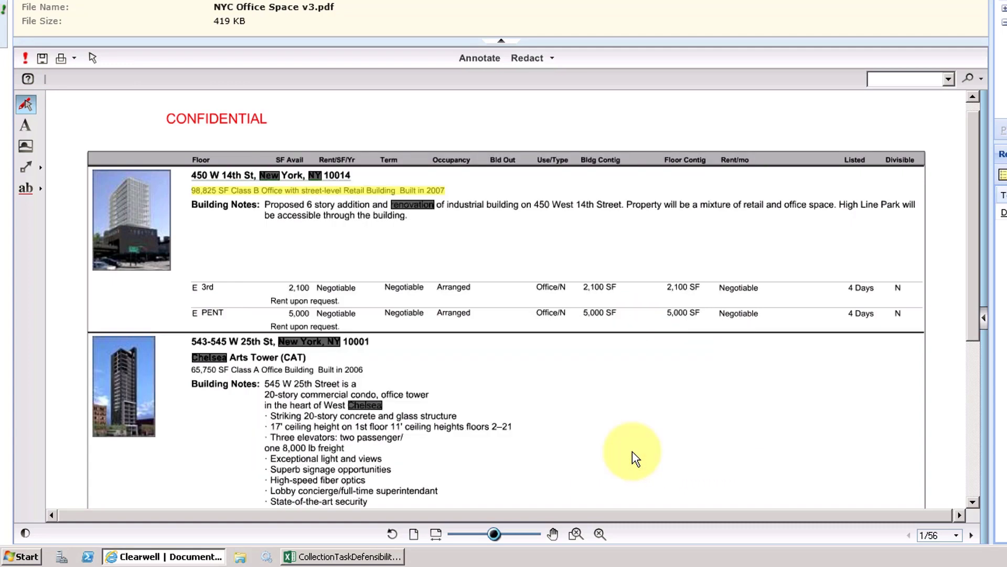